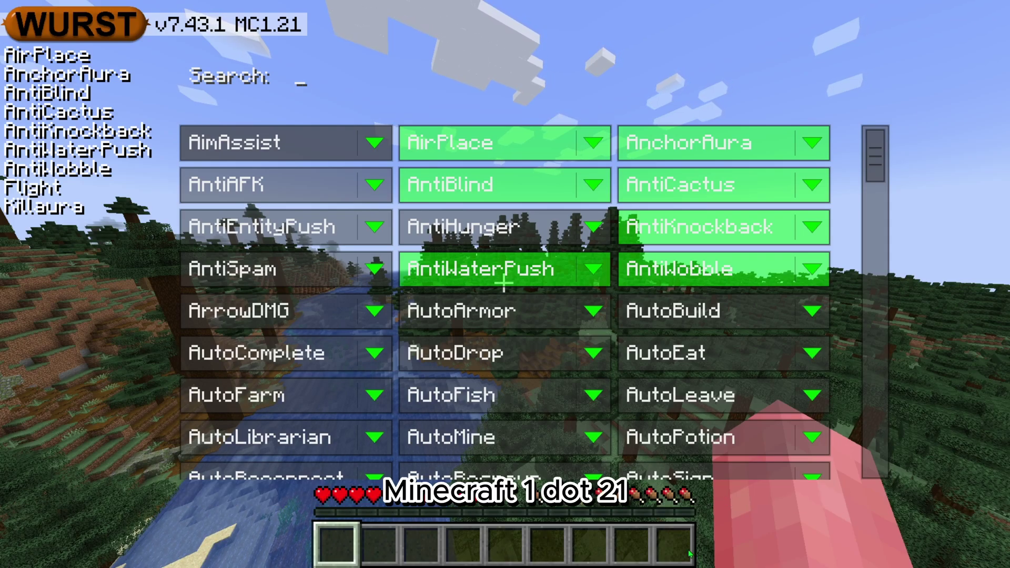
Close the duplicate Wurst tutorial tab in Chrome.
{"action": "key", "text": "Escape"}
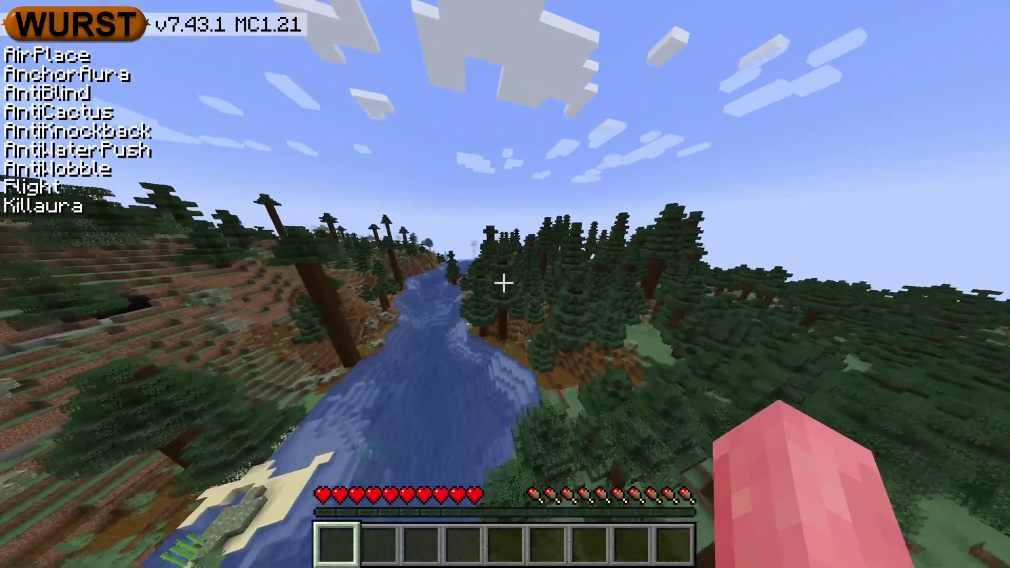
{"action": "key", "text": "period"}
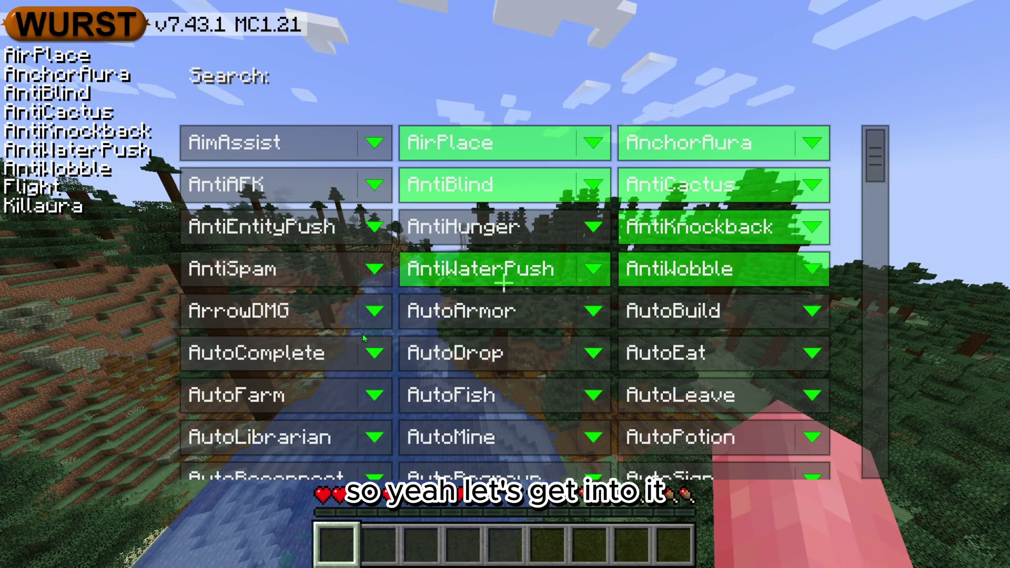
{"action": "mouse_move", "coordinate": [375, 350]}
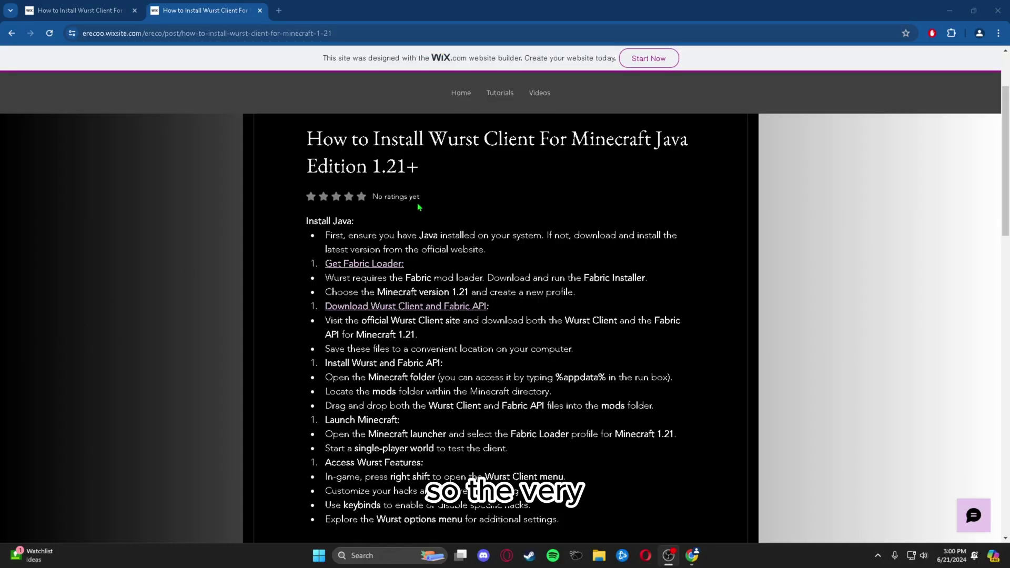
{"action": "key", "text": "ctrl+w"}
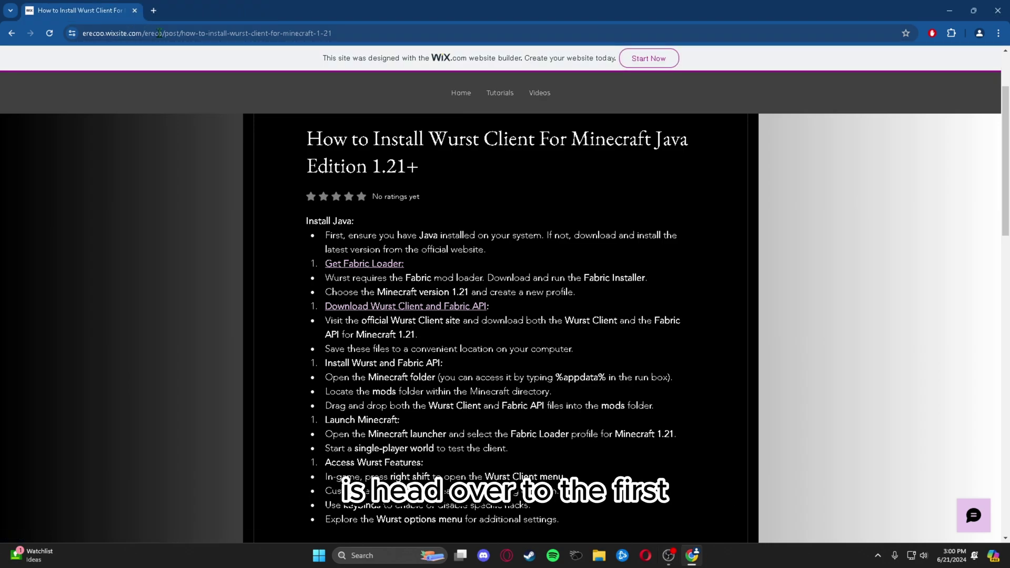
Follow the tutorial's Get Fabric Loader link to fabricmc.net/use/installer.
{"action": "left_click_drag", "start_coordinate": [341, 30], "coordinate": [379, 37]}
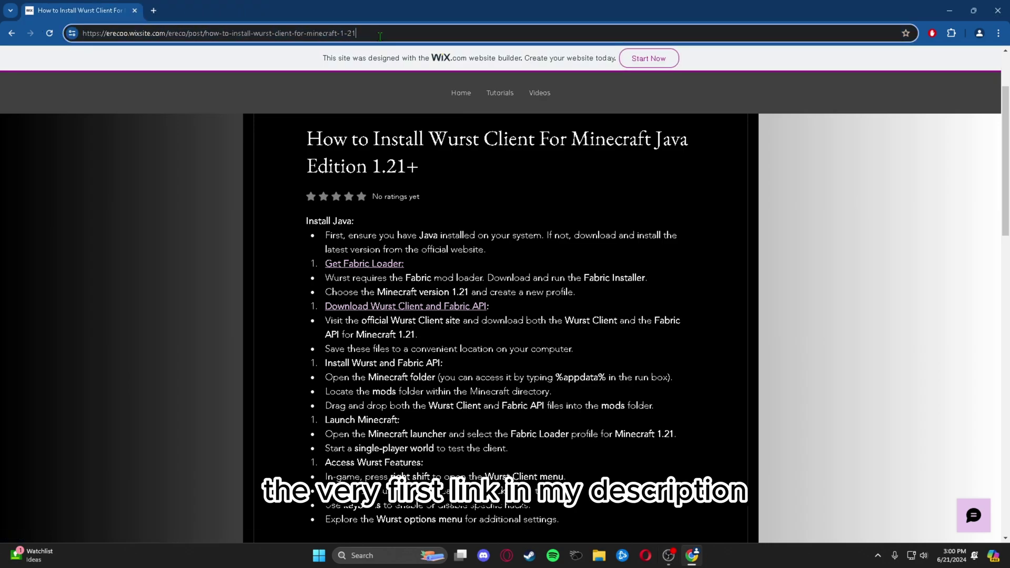
{"action": "left_click", "coordinate": [514, 206]}
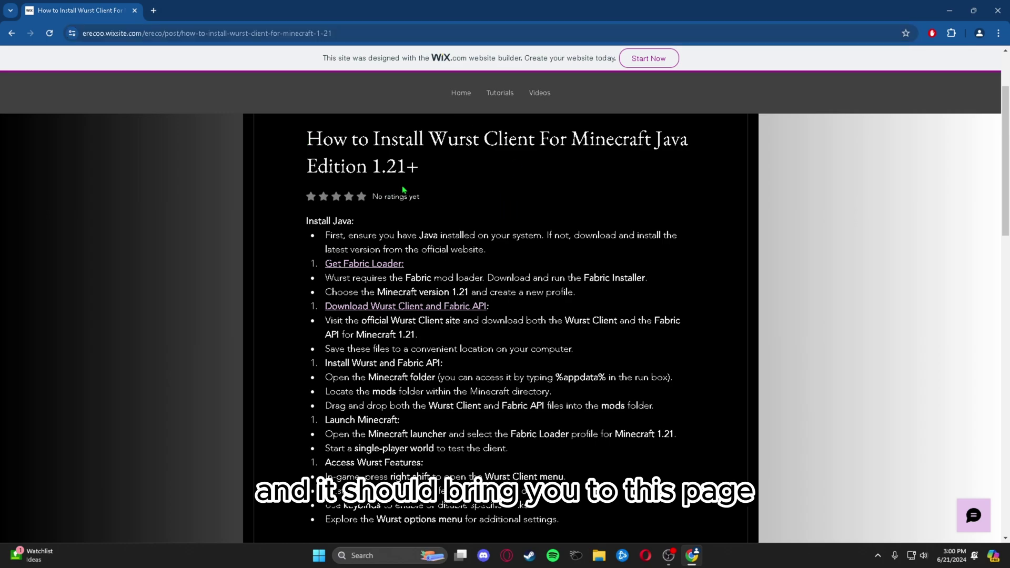
{"action": "left_click_drag", "start_coordinate": [427, 268], "coordinate": [324, 270]}
{"action": "left_click", "coordinate": [415, 273]}
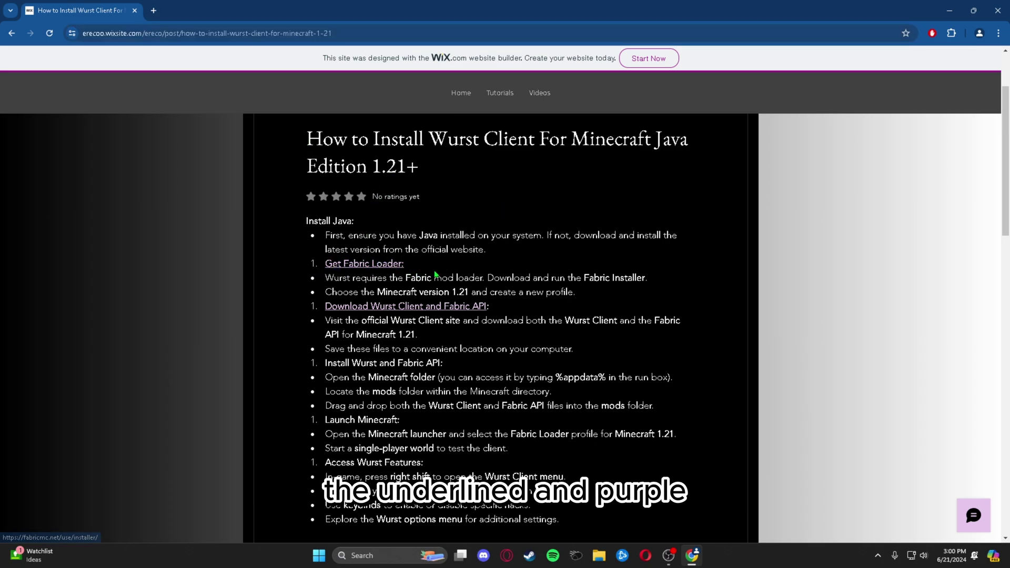
{"action": "left_click", "coordinate": [375, 268]}
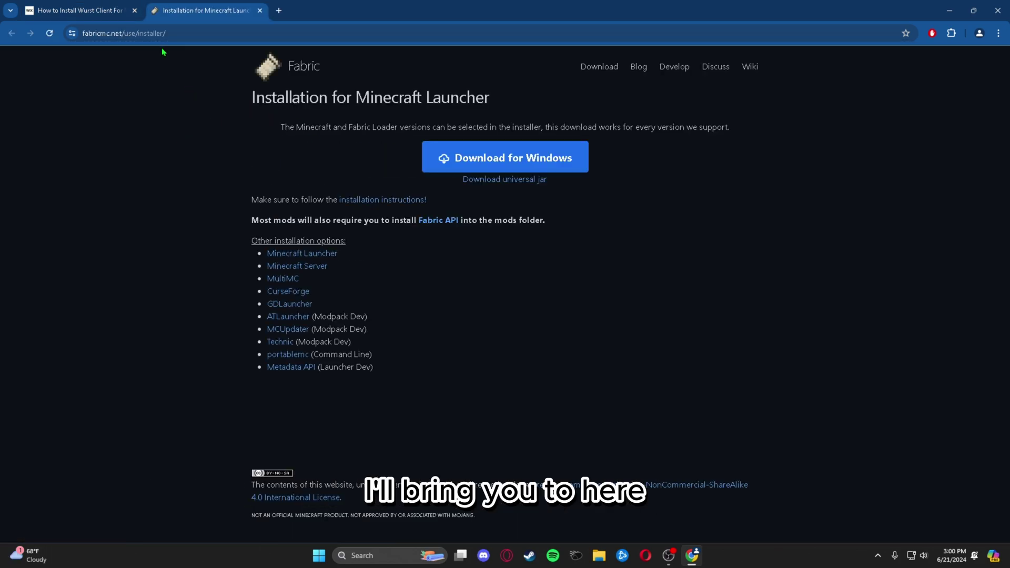
Download fabric-installer-1.0.1.exe for Windows, keeping it despite the unverified-file warning.
{"action": "left_click", "coordinate": [491, 163]}
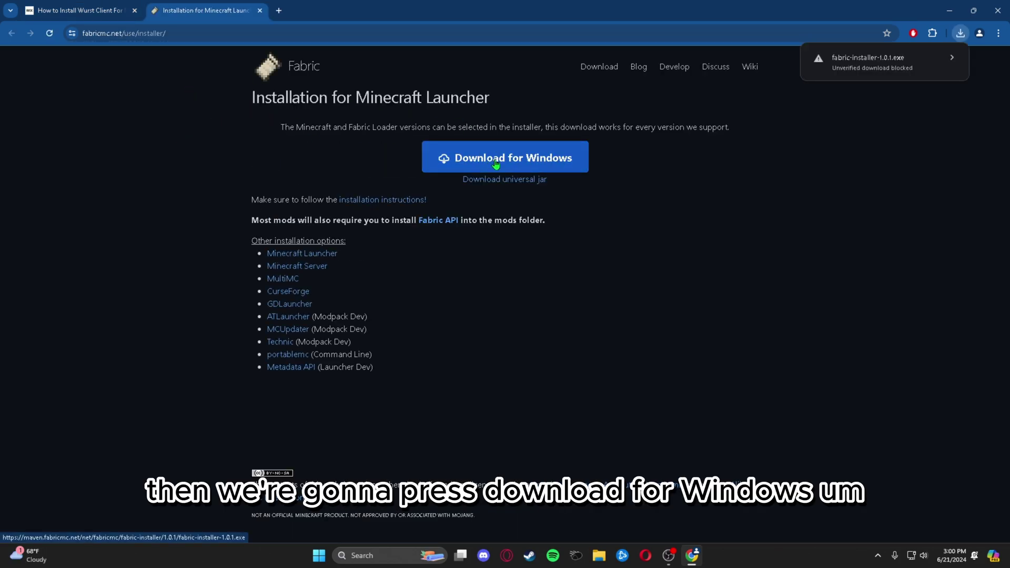
{"action": "left_click", "coordinate": [952, 59]}
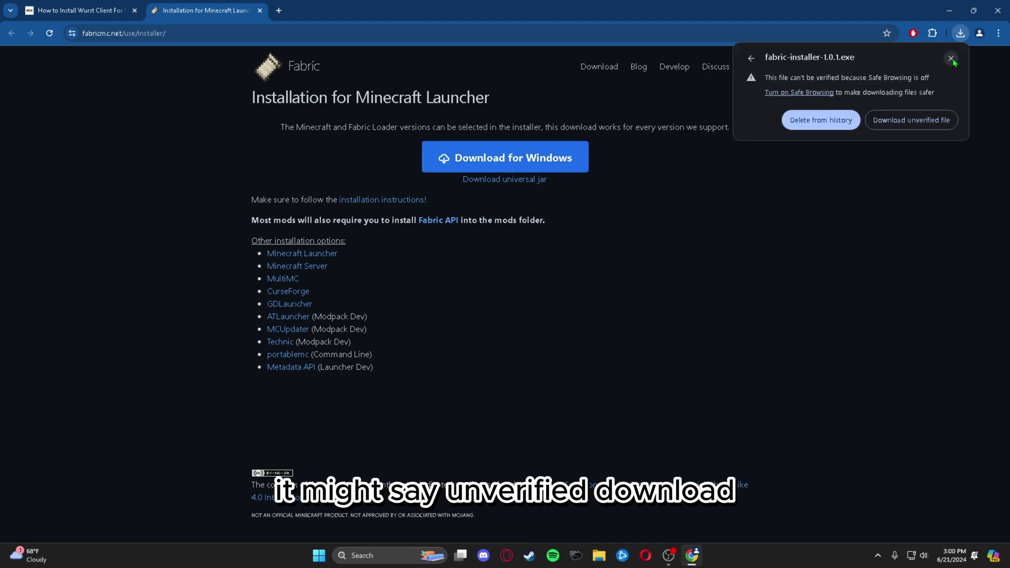
{"action": "left_click", "coordinate": [948, 125]}
{"action": "left_click", "coordinate": [79, 10]}
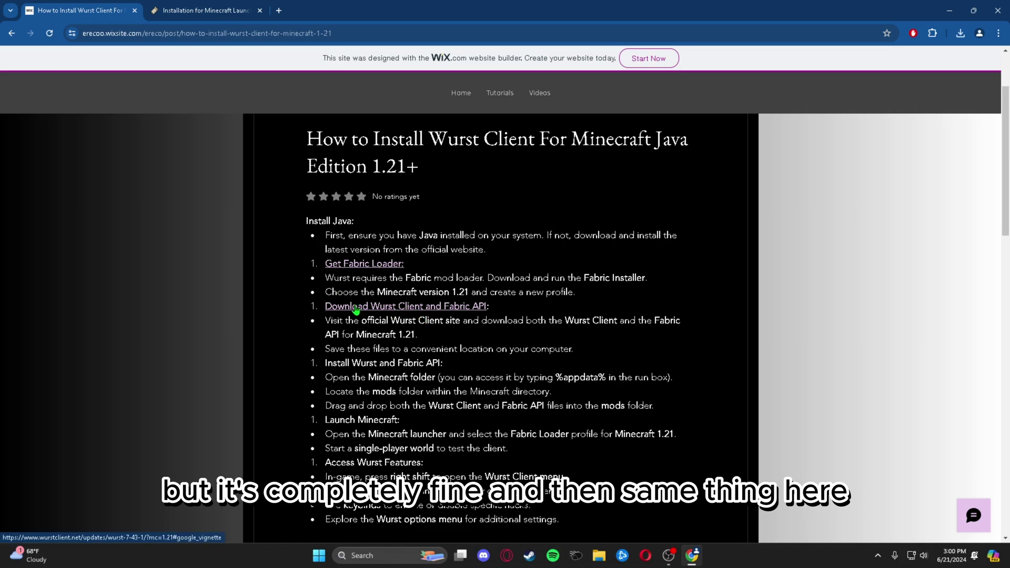
Accept the download page's privacy notice and keep the unverified Wurst Client v7.43.1 MC1.21 jar.
{"action": "left_click", "coordinate": [413, 307]}
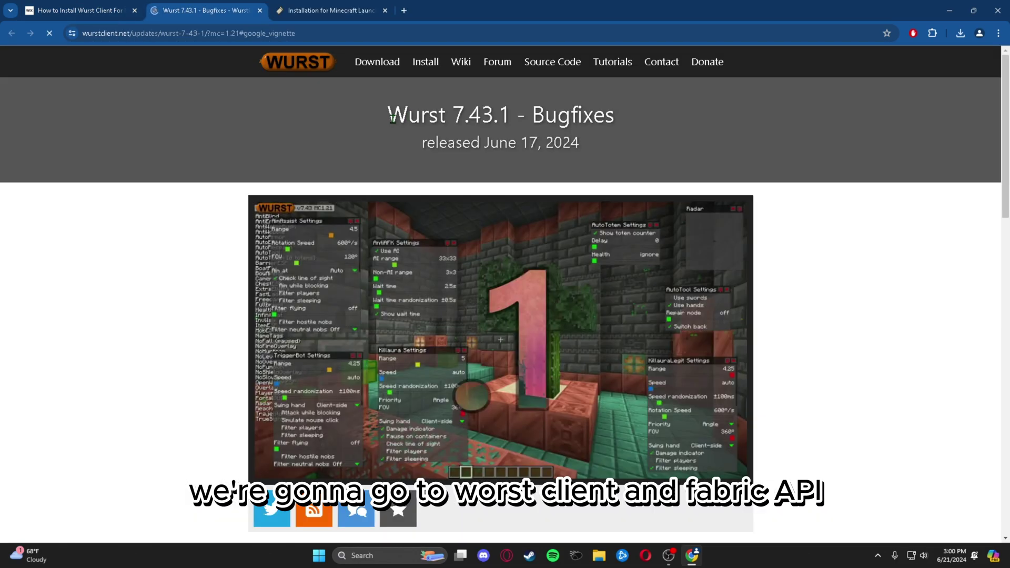
{"action": "scroll", "coordinate": [438, 226], "scroll_direction": "down", "scroll_amount": 1}
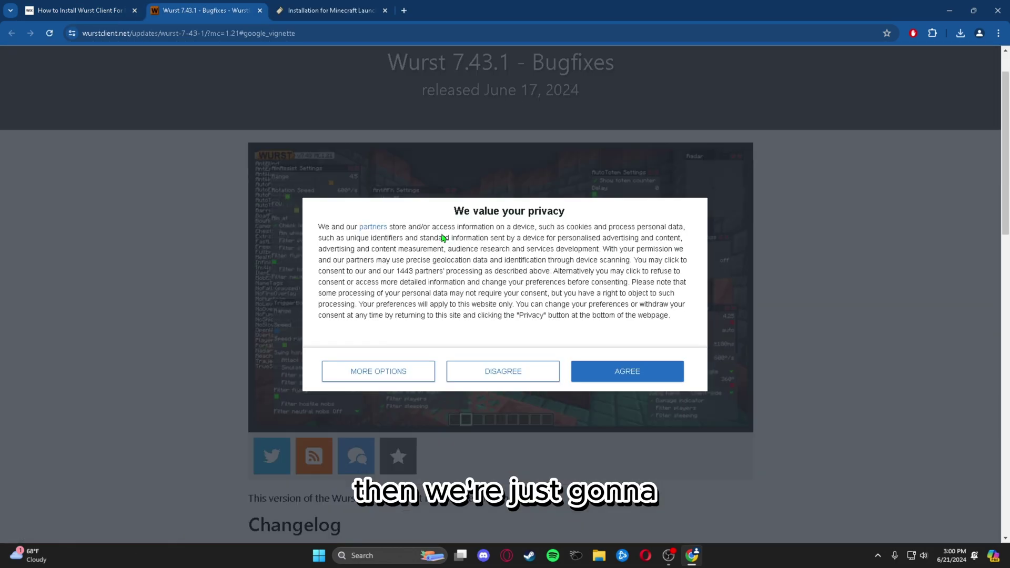
{"action": "left_click", "coordinate": [611, 371]}
{"action": "scroll", "coordinate": [558, 357], "scroll_direction": "down", "scroll_amount": 15}
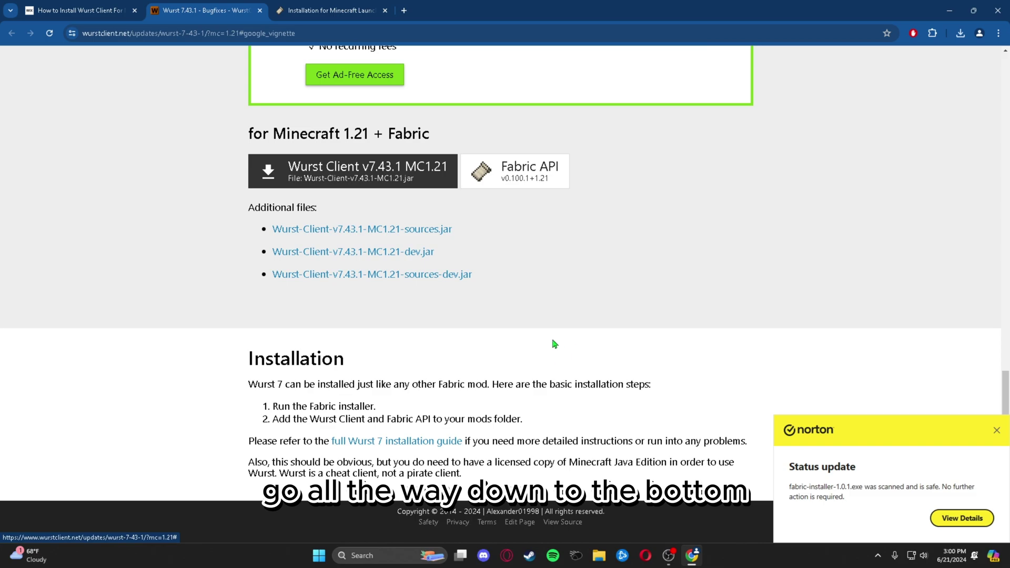
{"action": "left_click", "coordinate": [366, 168]}
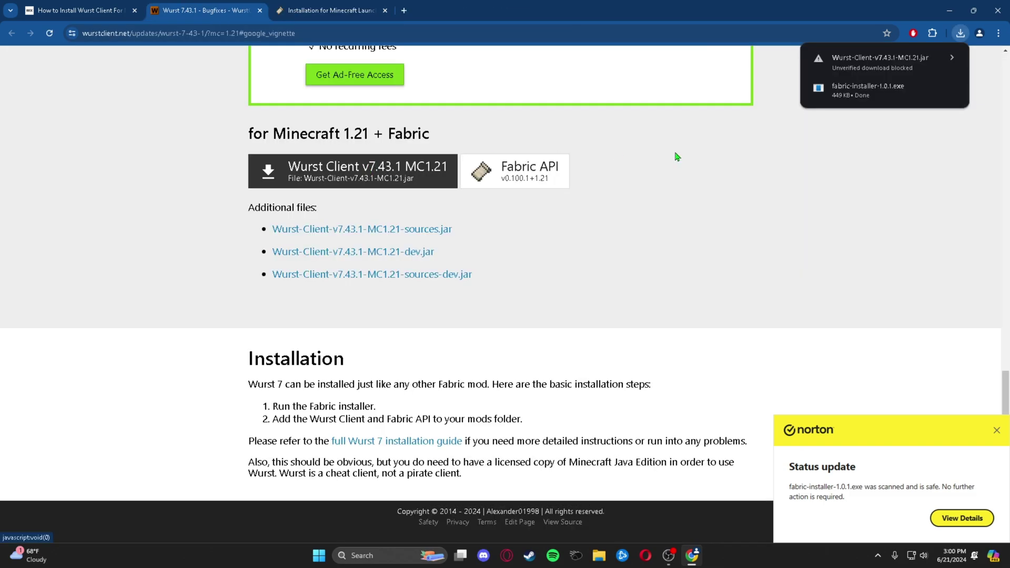
{"action": "left_click", "coordinate": [894, 71]}
{"action": "left_click", "coordinate": [911, 119]}
Download the Fabric API jar and keep it despite the unverified-file warning.
{"action": "left_click", "coordinate": [485, 166]}
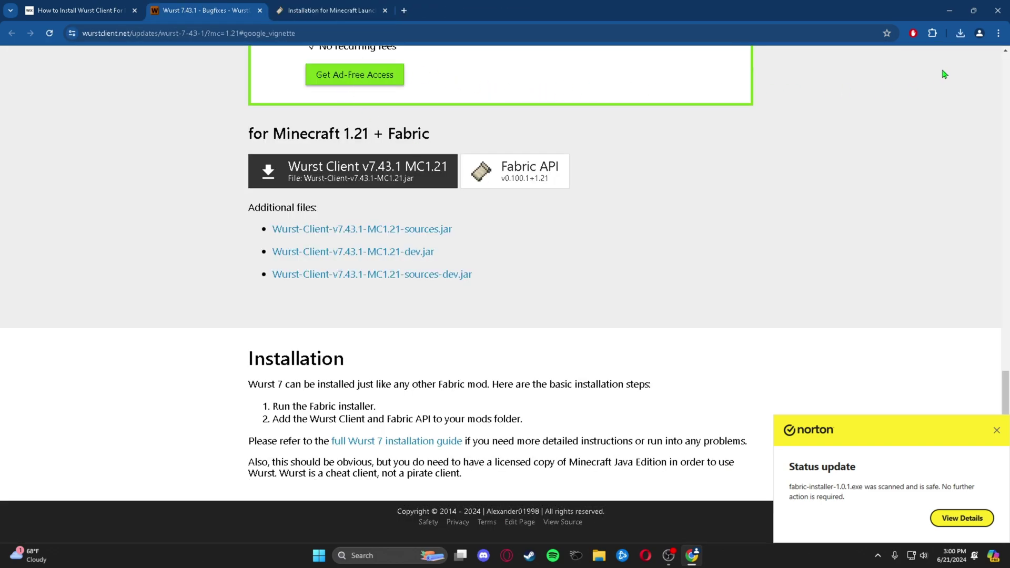
{"action": "left_click", "coordinate": [960, 35]}
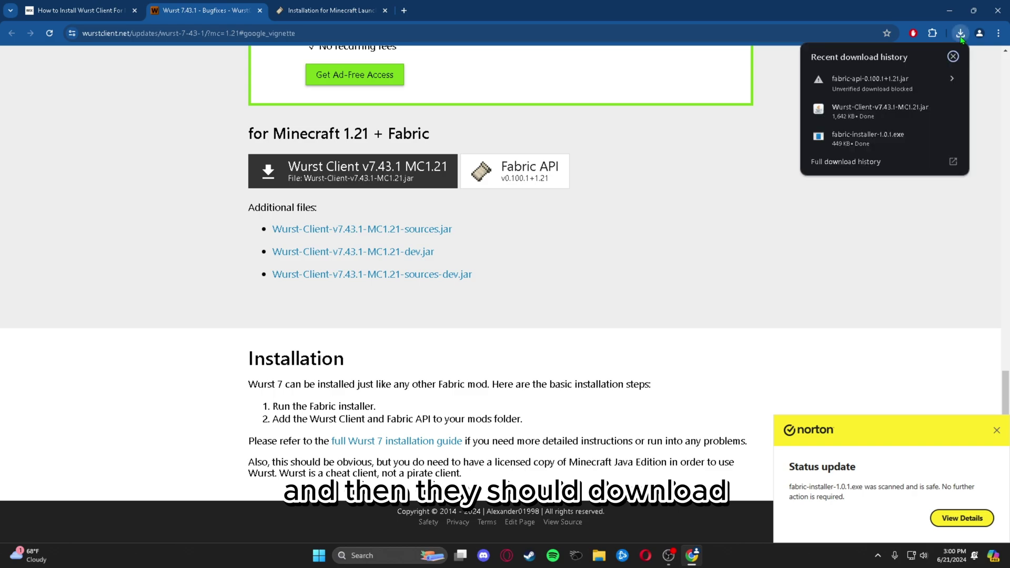
{"action": "left_click", "coordinate": [949, 79]}
{"action": "left_click", "coordinate": [939, 118]}
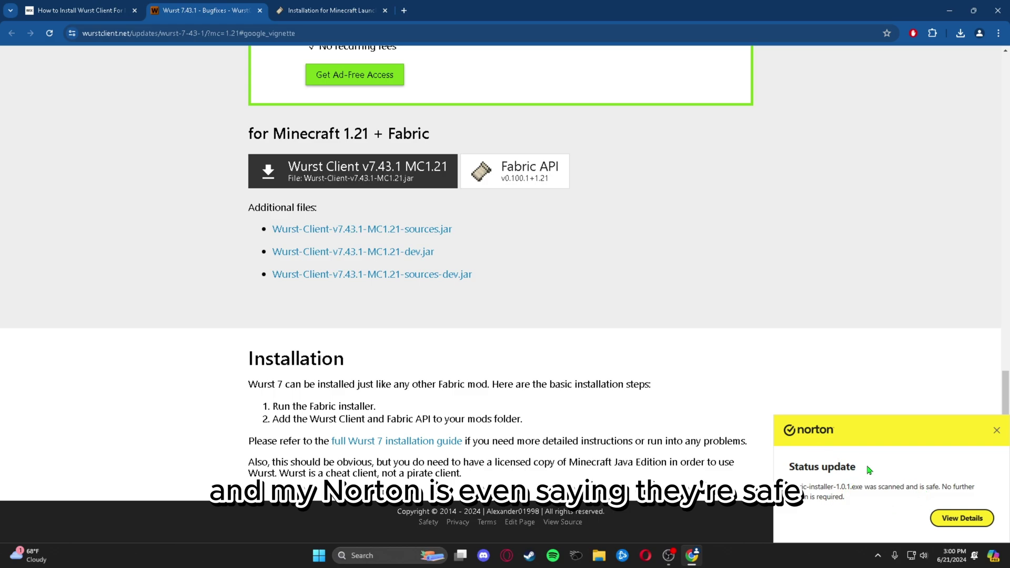
{"action": "left_click", "coordinate": [997, 431]}
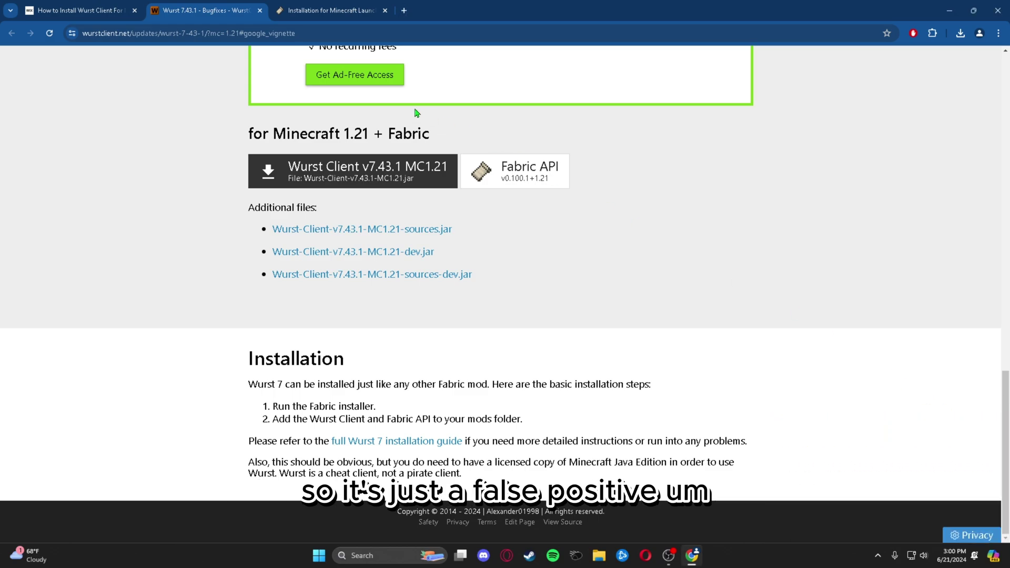
{"action": "left_click", "coordinate": [331, 11]}
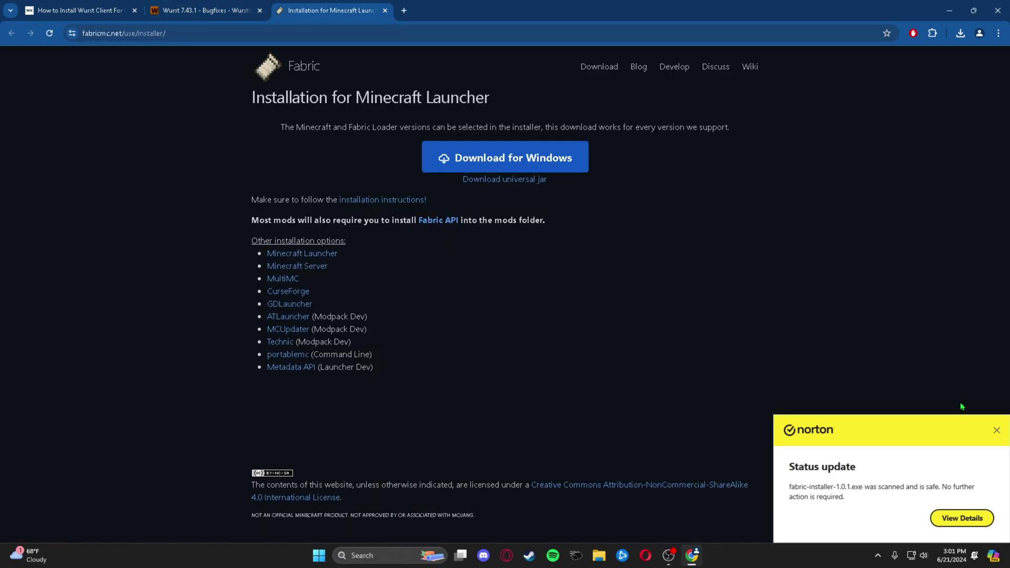
Drag the fabric-api jar, Wurst Client jar and Fabric installer from Chrome's downloads onto the desktop.
{"action": "left_click", "coordinate": [210, 10]}
{"action": "left_click", "coordinate": [79, 10]}
{"action": "left_click", "coordinate": [323, 11]}
{"action": "left_click", "coordinate": [959, 33]}
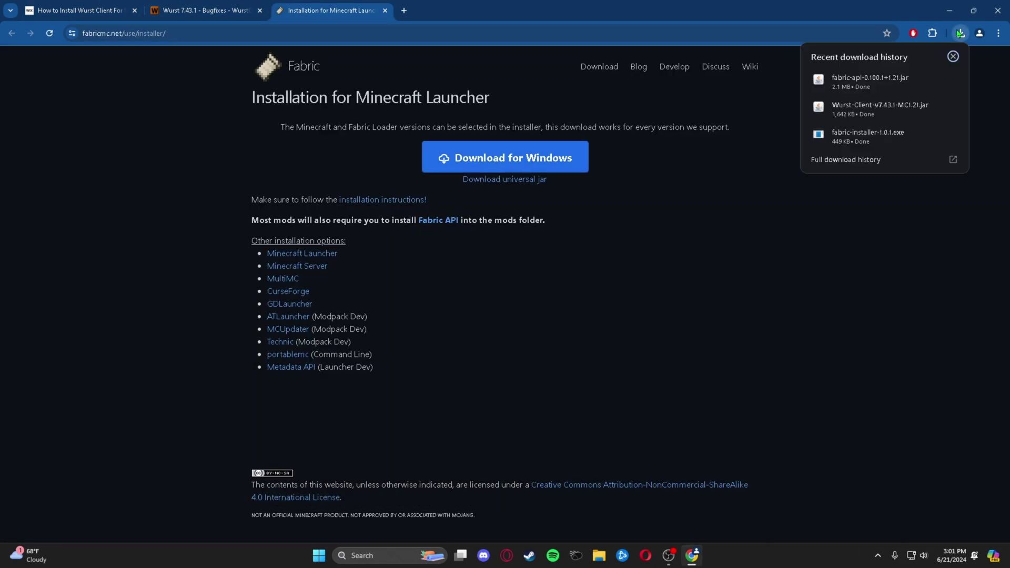
{"action": "double_click", "coordinate": [876, 11]}
{"action": "left_click", "coordinate": [967, 48]}
{"action": "left_click_drag", "start_coordinate": [893, 96], "coordinate": [371, 110]}
{"action": "left_click_drag", "start_coordinate": [889, 121], "coordinate": [389, 128]}
{"action": "left_click_drag", "start_coordinate": [831, 152], "coordinate": [279, 129]}
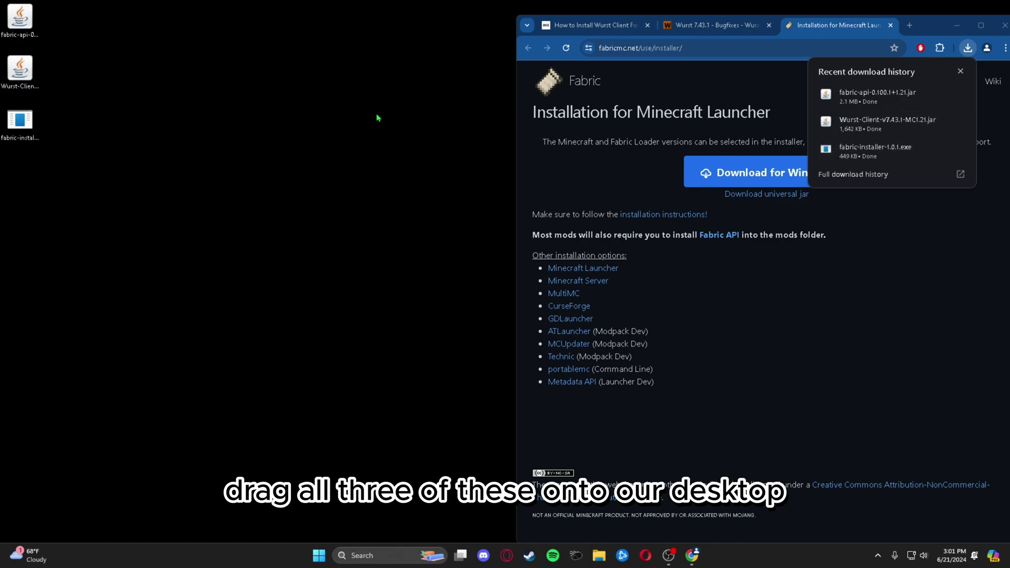
{"action": "left_click", "coordinate": [957, 26]}
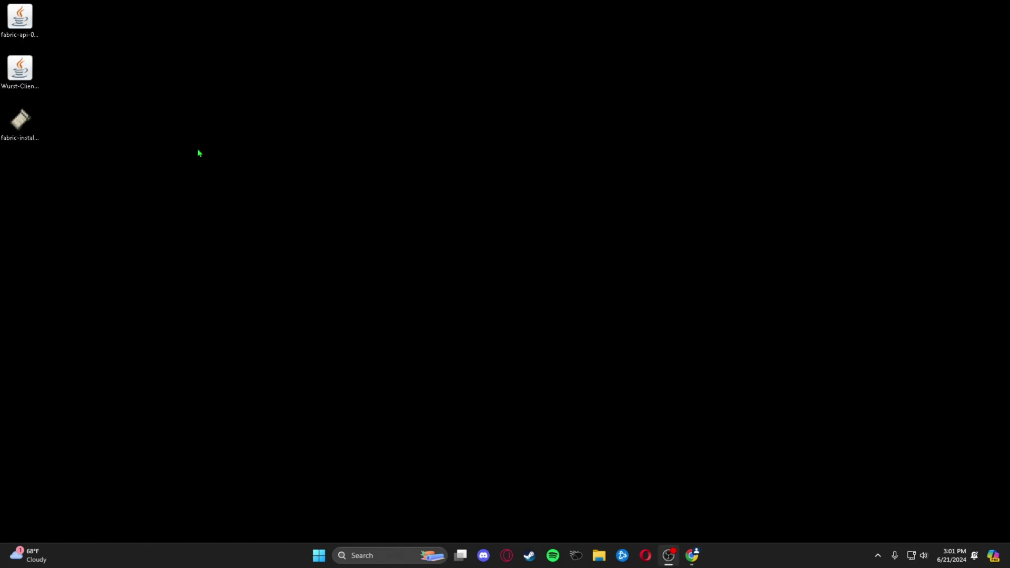
Run the Fabric installer and install loader 0.15.11 for Minecraft 1.21 on the client.
{"action": "double_click", "coordinate": [29, 128]}
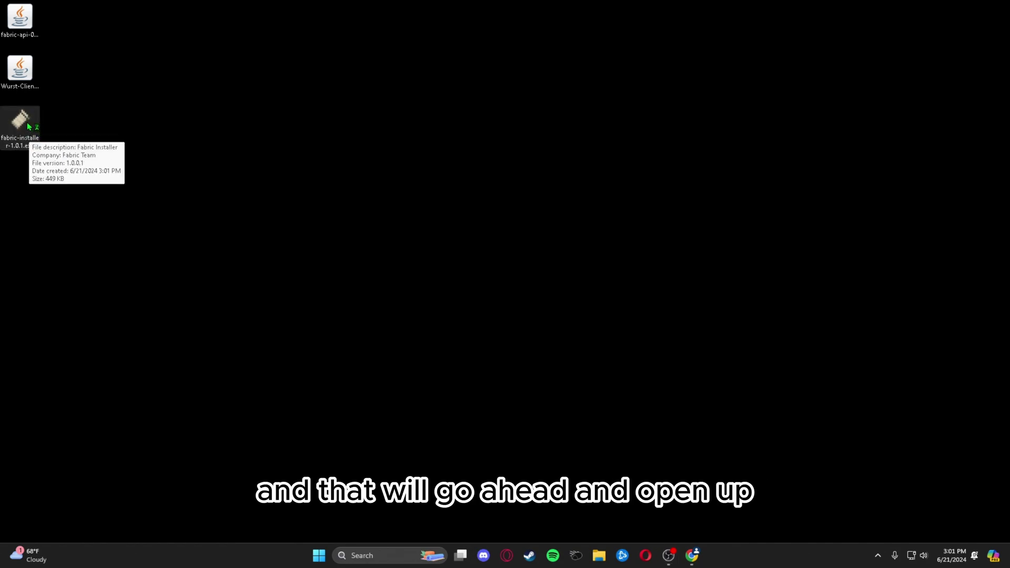
{"action": "right_click", "coordinate": [28, 123]}
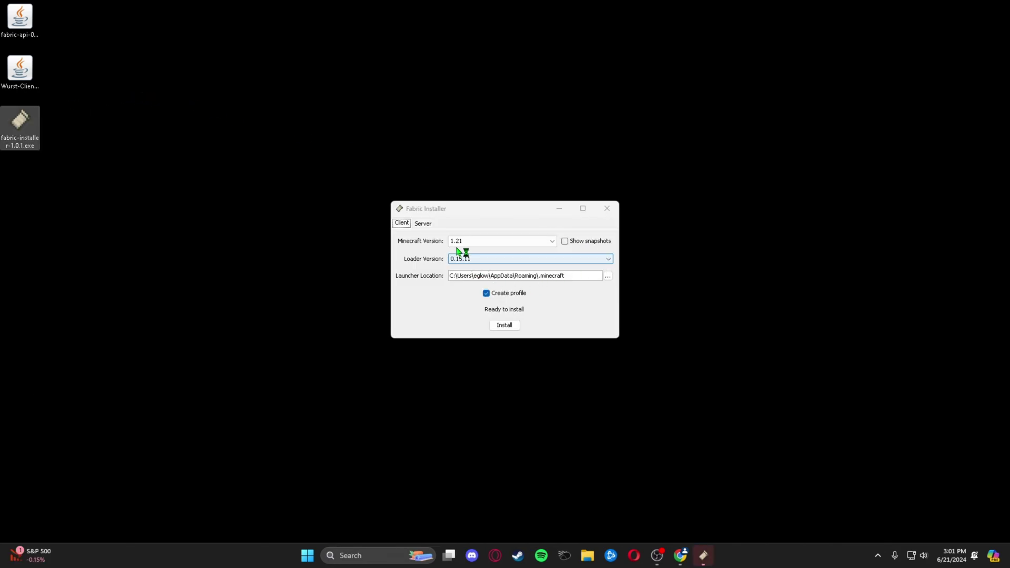
{"action": "left_click", "coordinate": [500, 244]}
{"action": "left_click", "coordinate": [493, 251]}
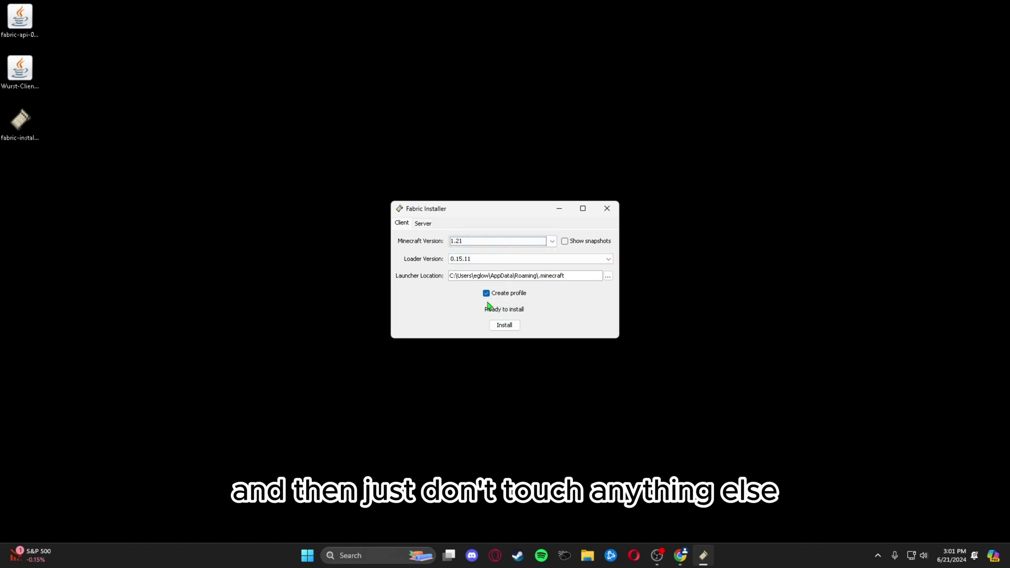
{"action": "left_click", "coordinate": [504, 325]}
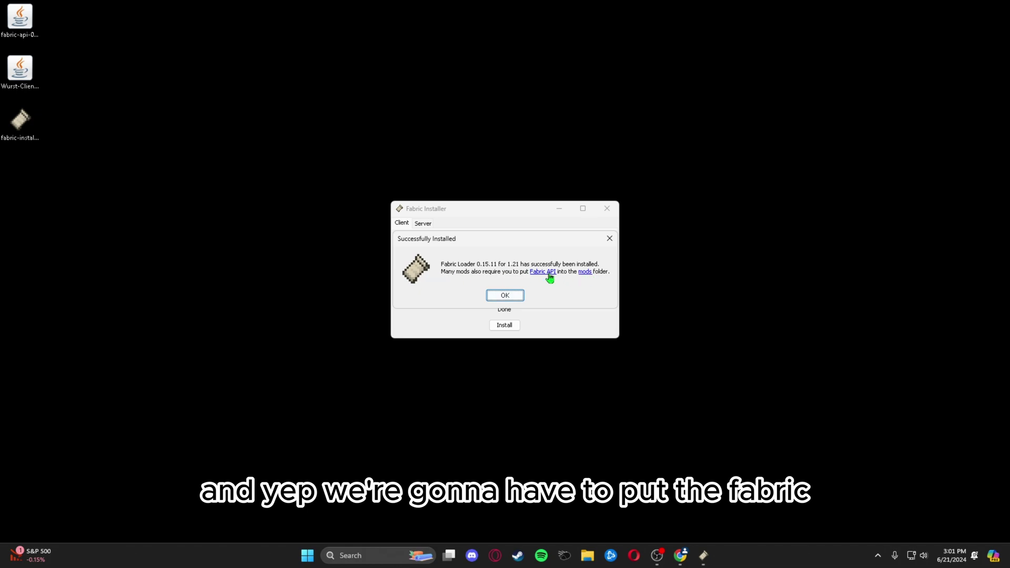
{"action": "left_click", "coordinate": [500, 296]}
Close the Fabric installer and launch Minecraft Launcher from Windows search.
{"action": "left_click", "coordinate": [607, 208]}
{"action": "left_click", "coordinate": [370, 557]}
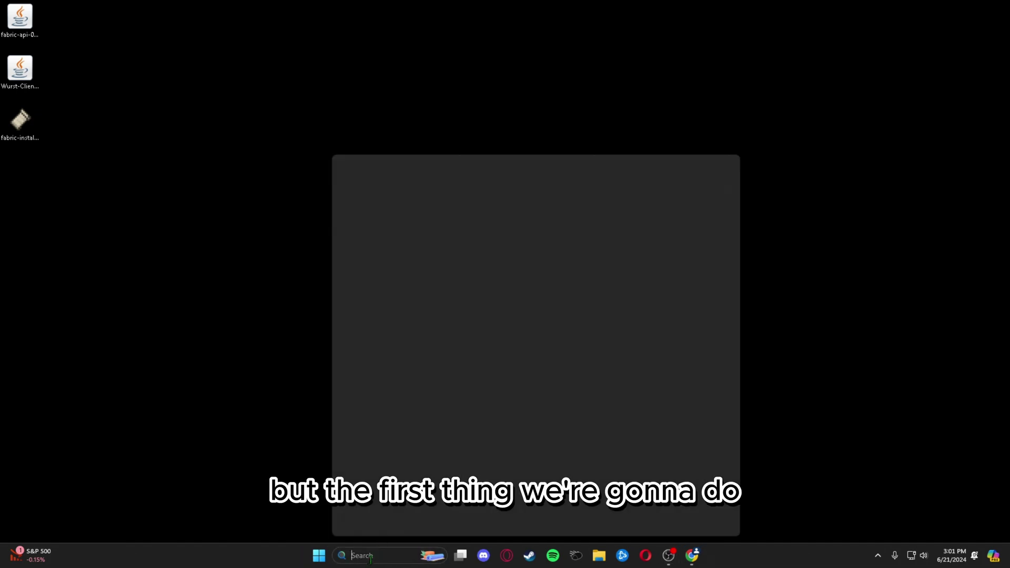
{"action": "type", "text": "mine"}
{"action": "key", "text": "Down"}
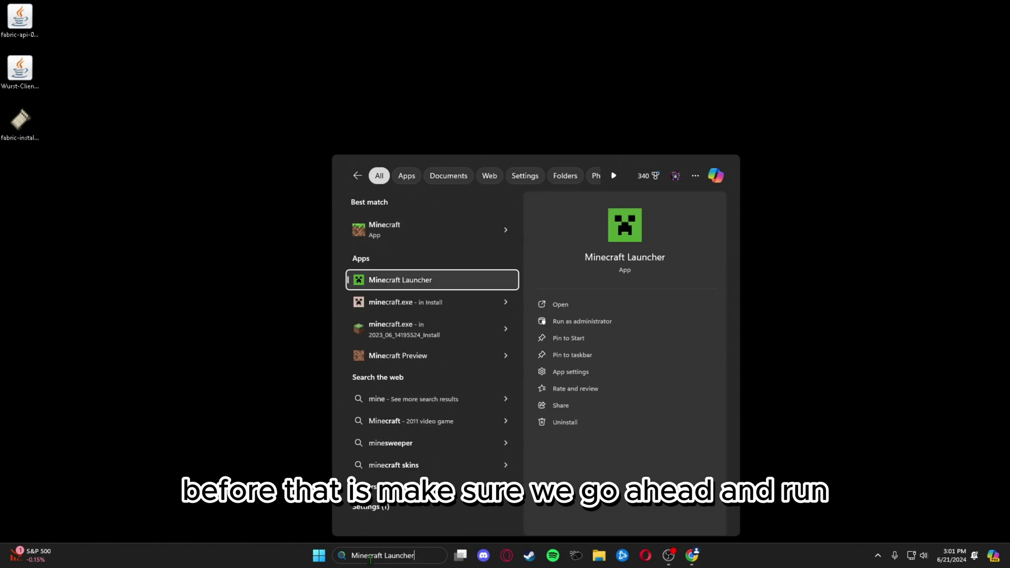
{"action": "key", "text": "Return"}
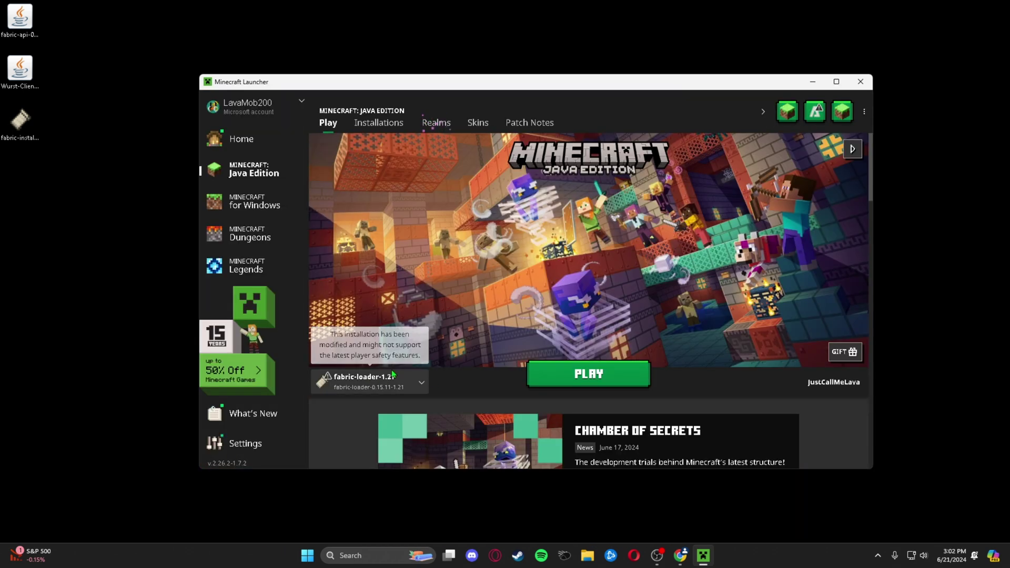
Play the Fabric 1.21 profile, confirm the modded warning, and quit at the title screen.
{"action": "left_click", "coordinate": [588, 372]}
{"action": "left_click", "coordinate": [649, 333]}
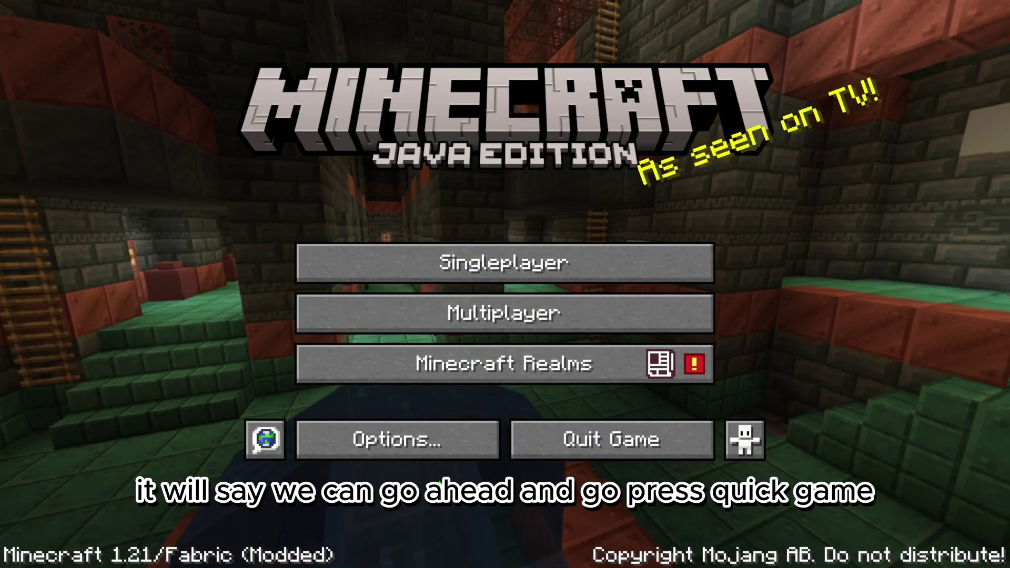
{"action": "left_click", "coordinate": [590, 441]}
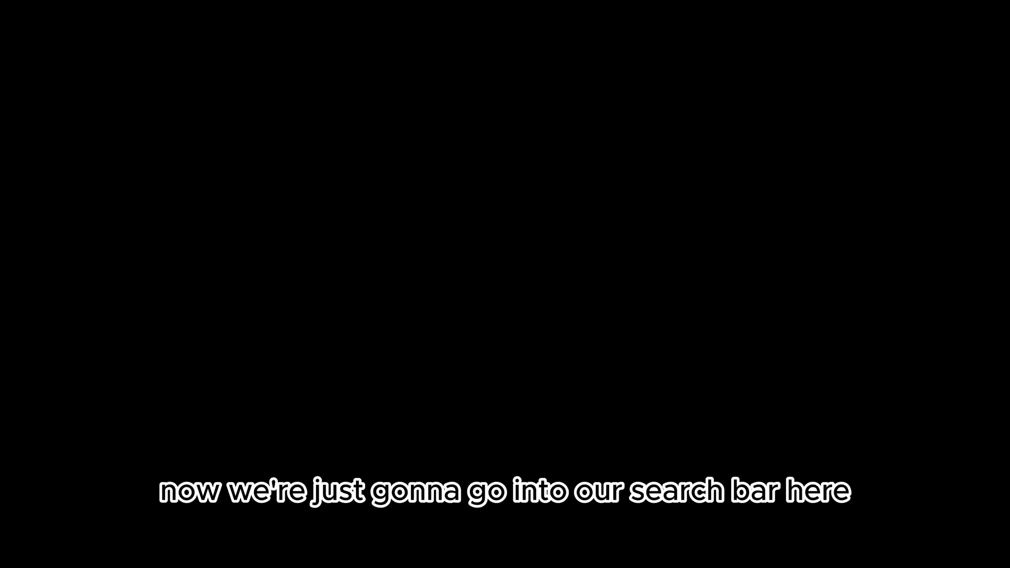
Run 'appdata' from the Windows Run dialog.
{"action": "left_click", "coordinate": [372, 557]}
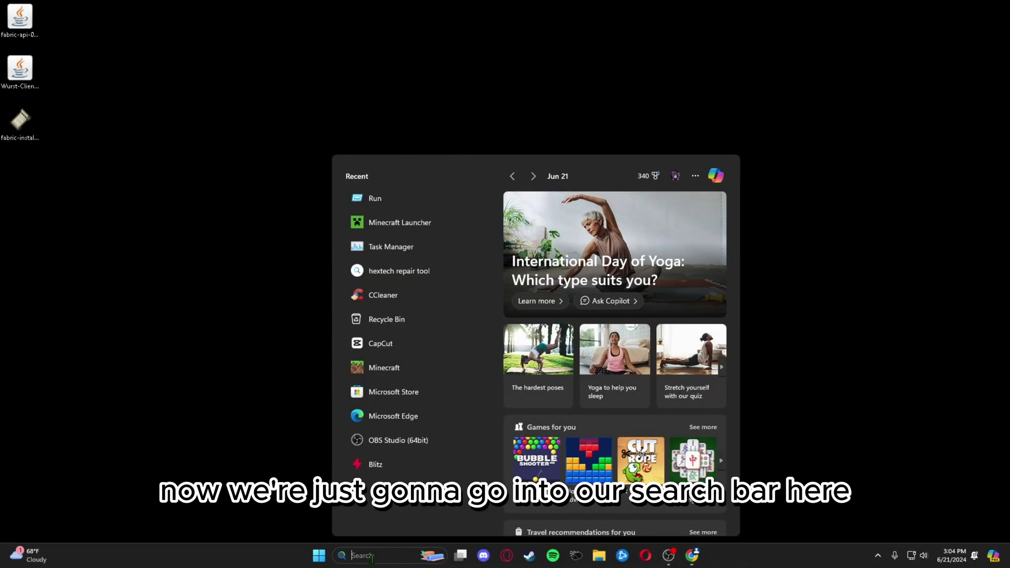
{"action": "type", "text": "run"}
{"action": "key", "text": "Return"}
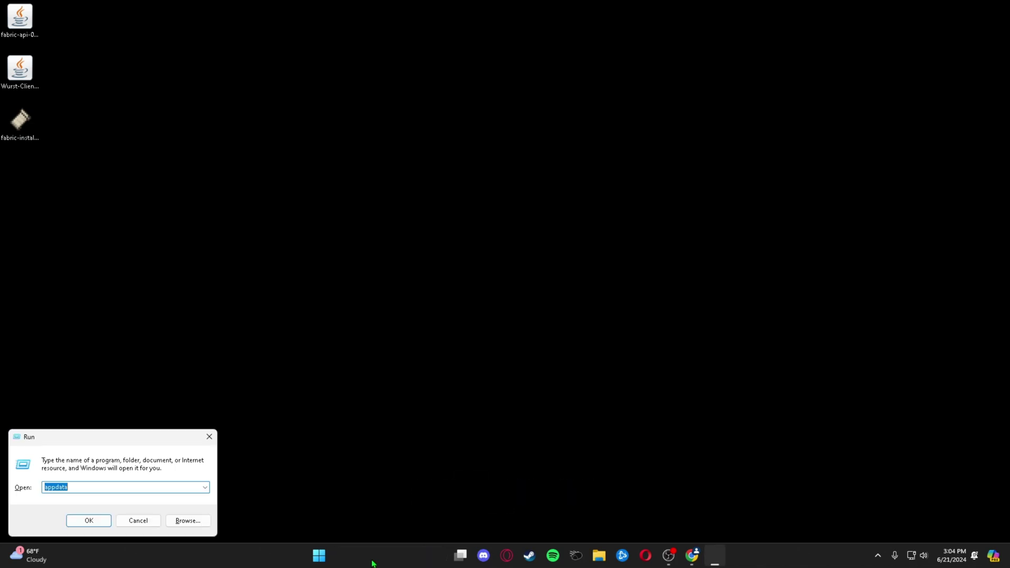
{"action": "left_click", "coordinate": [106, 486]}
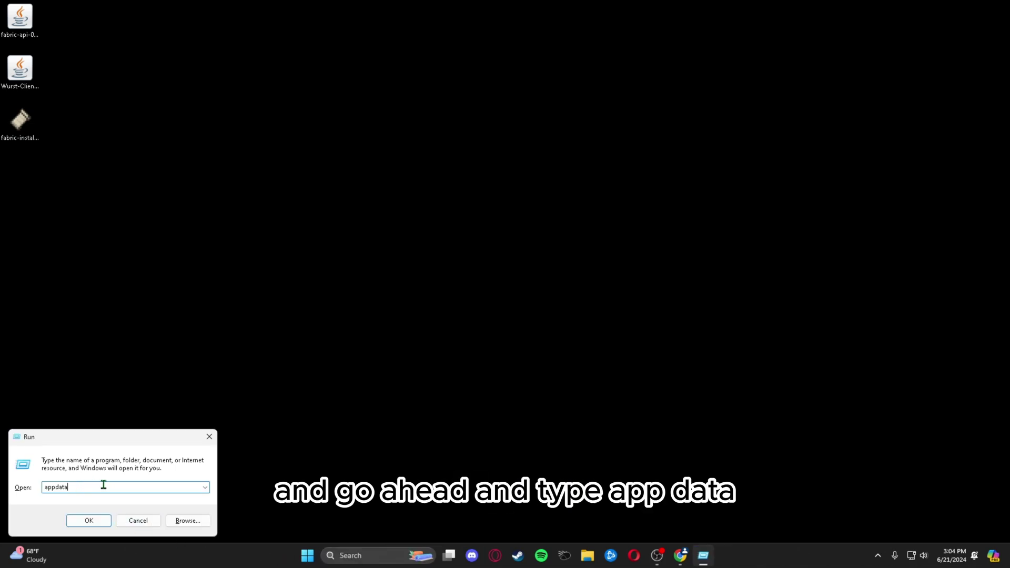
{"action": "type", "text": "appdata"}
{"action": "key", "text": "Return"}
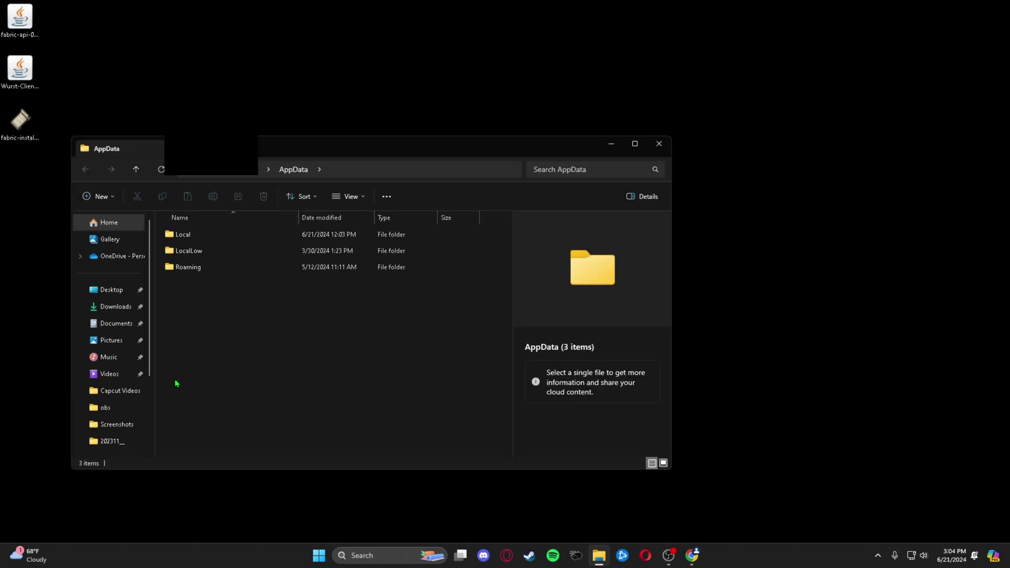
Open Roaming in File Explorer and select the .minecraft folder near the bottom.
{"action": "left_click_drag", "start_coordinate": [321, 153], "coordinate": [505, 147]}
{"action": "double_click", "coordinate": [381, 264]}
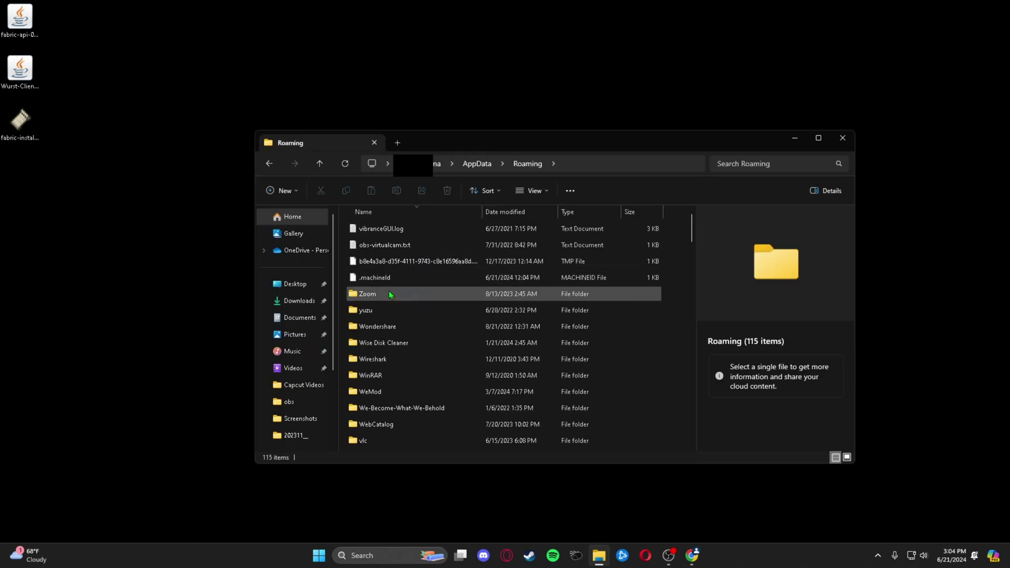
{"action": "scroll", "coordinate": [397, 287], "scroll_direction": "down", "scroll_amount": 20}
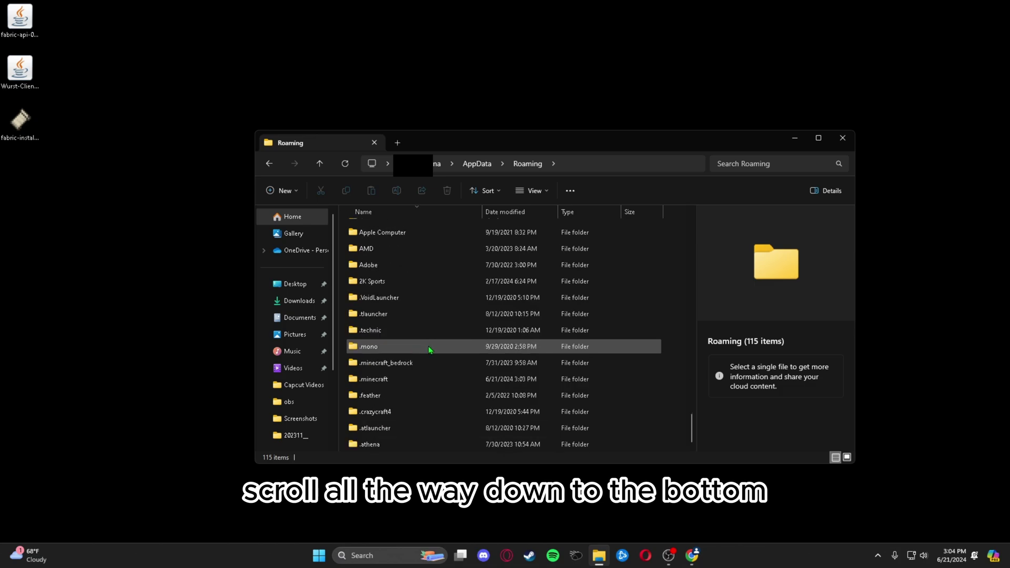
{"action": "left_click", "coordinate": [375, 383]}
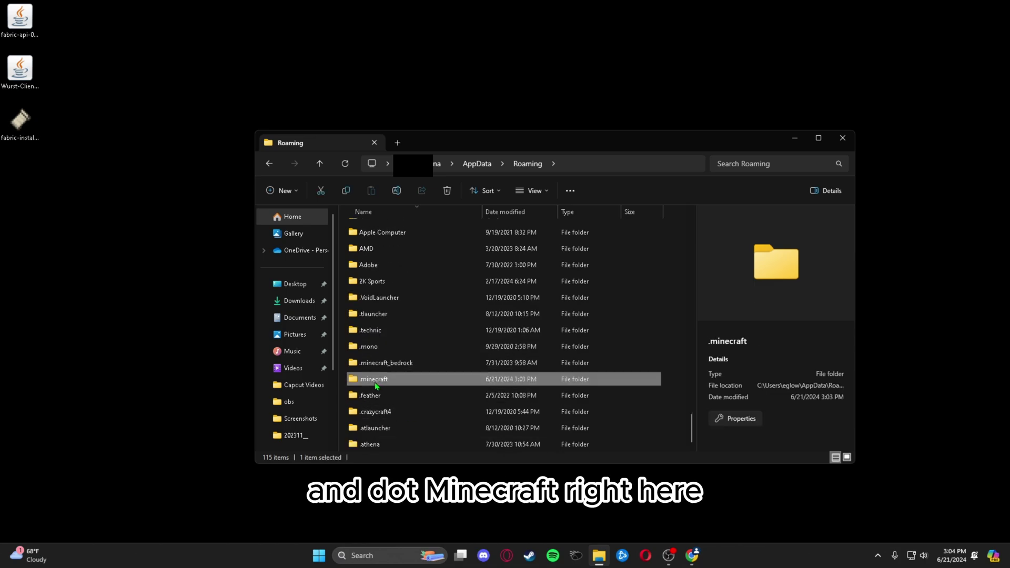
Open .minecraft and delete the existing mods folder.
{"action": "double_click", "coordinate": [385, 380]}
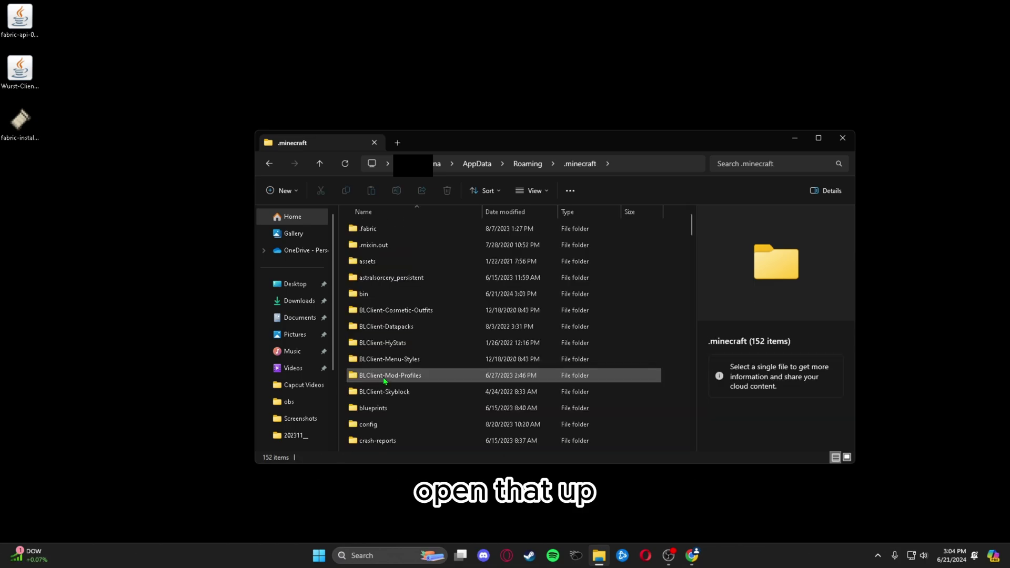
{"action": "scroll", "coordinate": [415, 376], "scroll_direction": "down", "scroll_amount": 2}
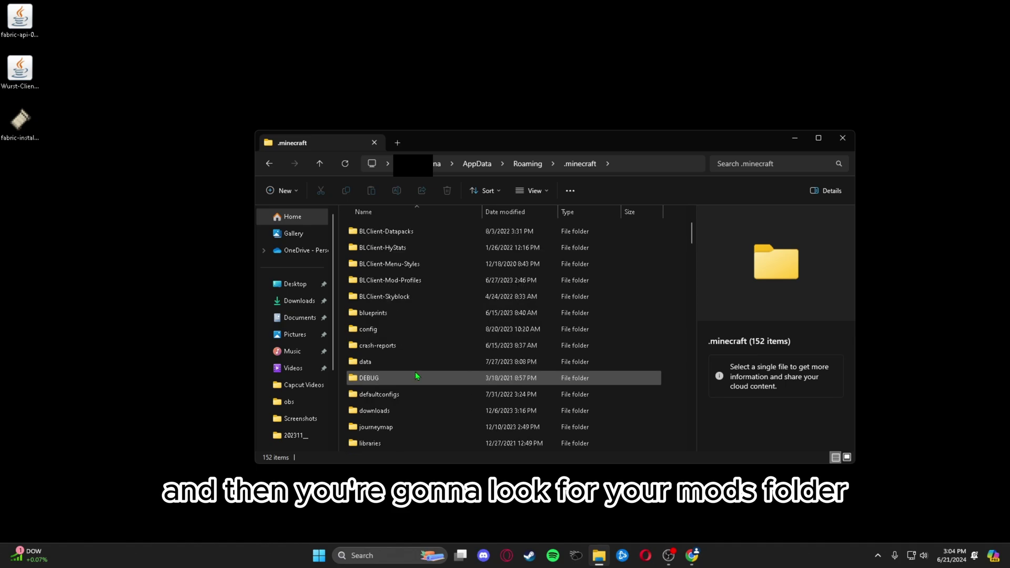
{"action": "scroll", "coordinate": [417, 376], "scroll_direction": "down", "scroll_amount": 2}
{"action": "scroll", "coordinate": [416, 376], "scroll_direction": "down", "scroll_amount": 1}
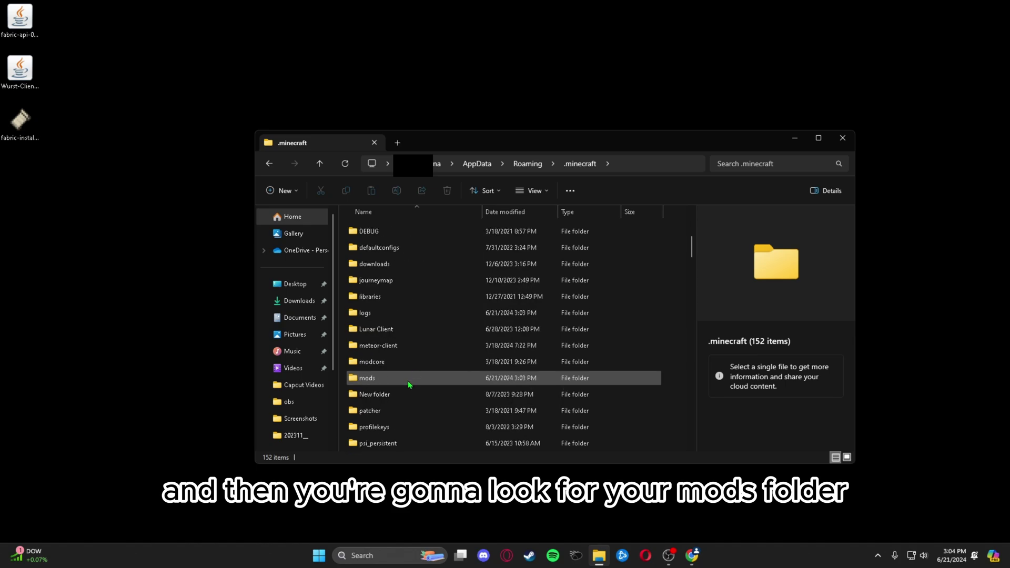
{"action": "right_click", "coordinate": [413, 378]}
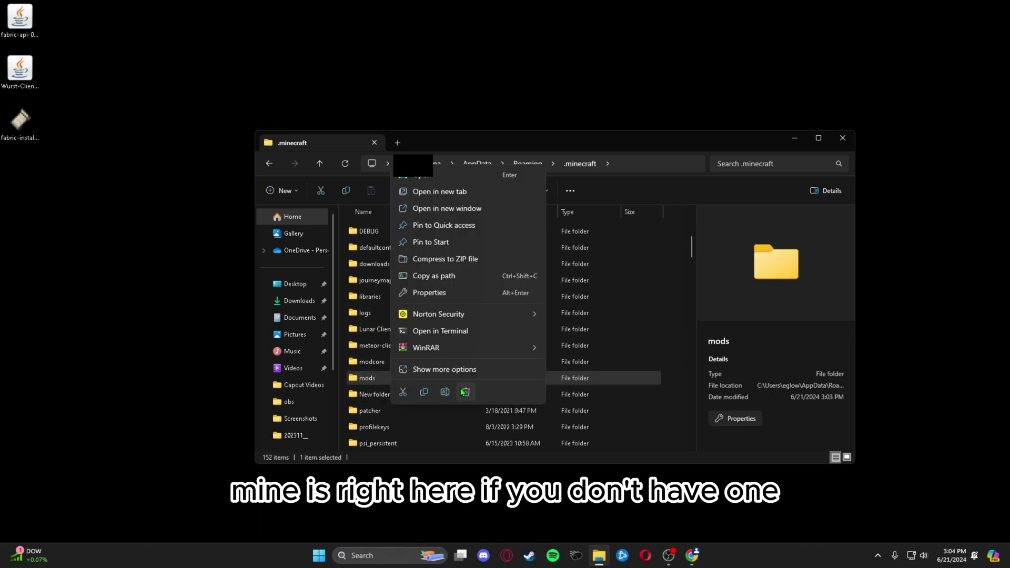
{"action": "left_click", "coordinate": [466, 386]}
Create a new folder named 'mods' inside .minecraft.
{"action": "right_click", "coordinate": [673, 379]}
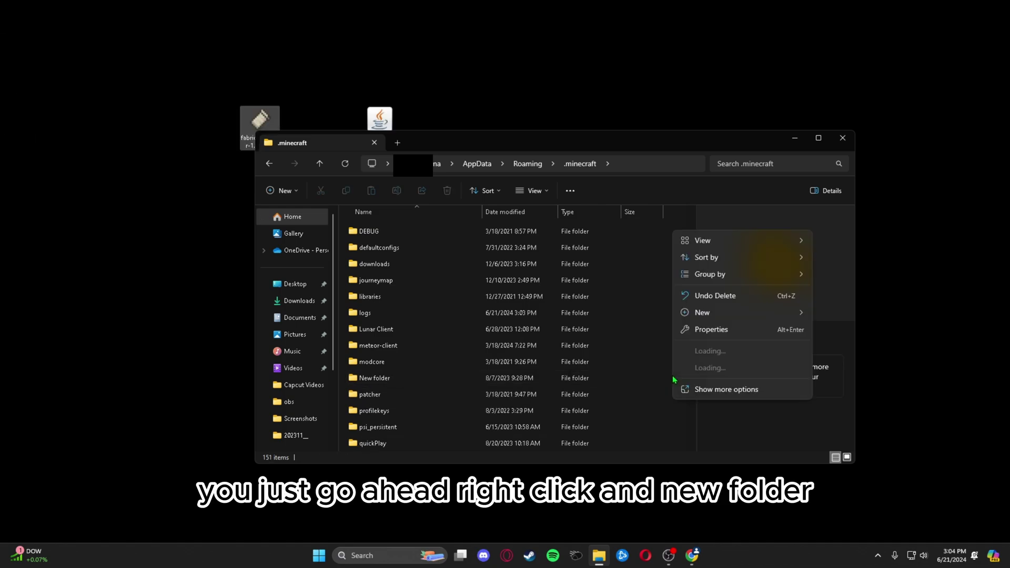
{"action": "mouse_move", "coordinate": [716, 314]}
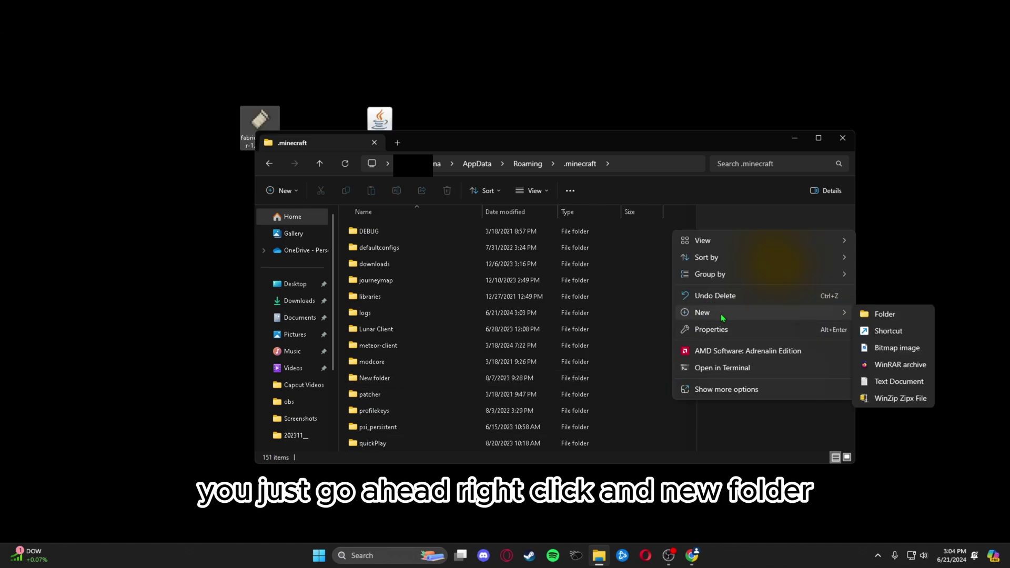
{"action": "left_click", "coordinate": [876, 319]}
{"action": "type", "text": "m"}
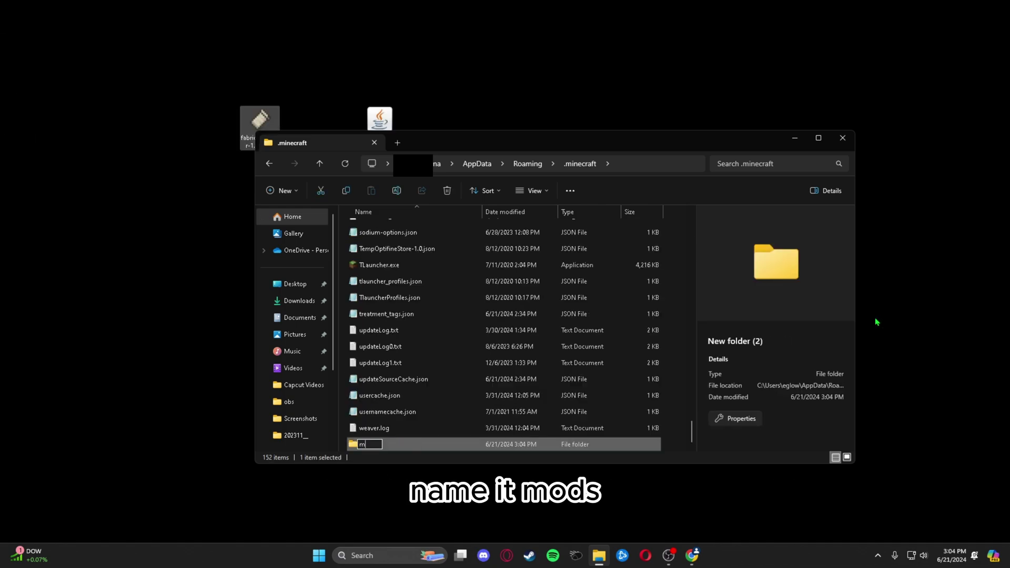
{"action": "type", "text": "ods"}
{"action": "key", "text": "Return"}
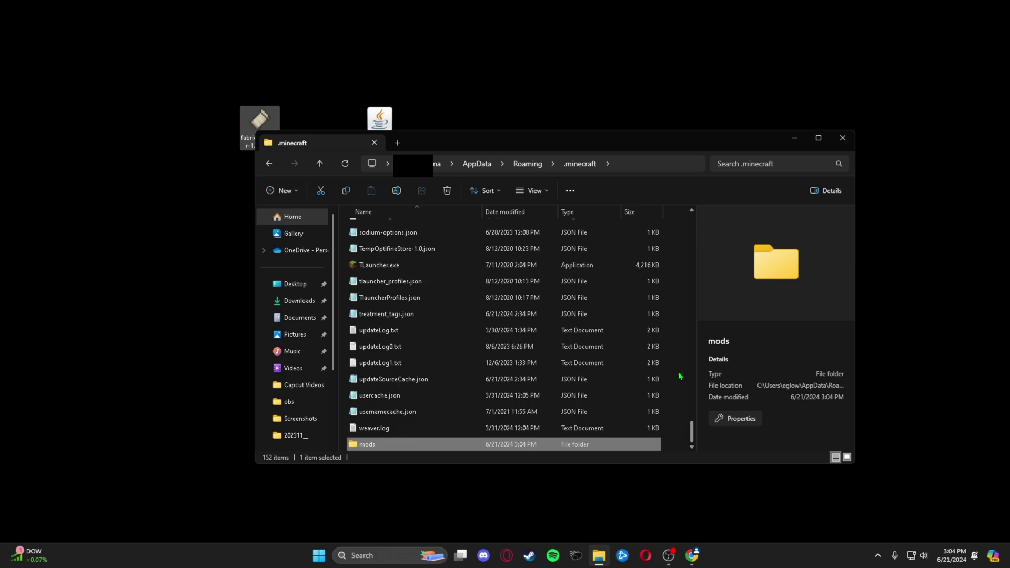
Move the Wurst-Client and fabric-api jars from the desktop into the new mods folder.
{"action": "double_click", "coordinate": [421, 445]}
{"action": "left_click_drag", "start_coordinate": [475, 147], "coordinate": [472, 223]}
{"action": "left_click", "coordinate": [379, 176]}
{"action": "left_click_drag", "start_coordinate": [437, 367], "coordinate": [427, 315]}
{"action": "left_click_drag", "start_coordinate": [379, 120], "coordinate": [445, 353]}
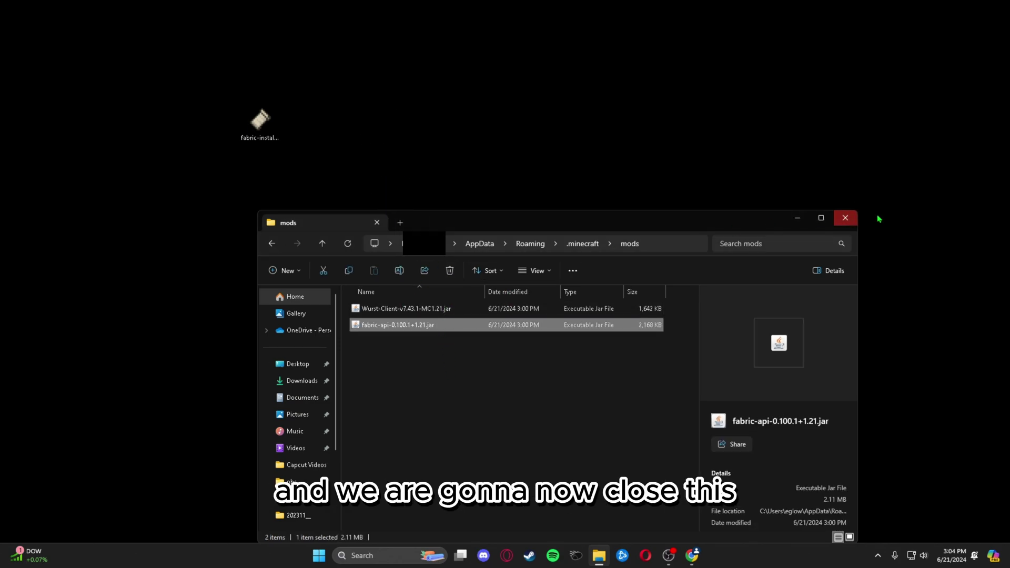
Close Explorer and relaunch Minecraft Launcher through a 'minecraft' Windows search.
{"action": "left_click", "coordinate": [848, 216]}
{"action": "left_click", "coordinate": [365, 555]}
{"action": "type", "text": "minecraft"}
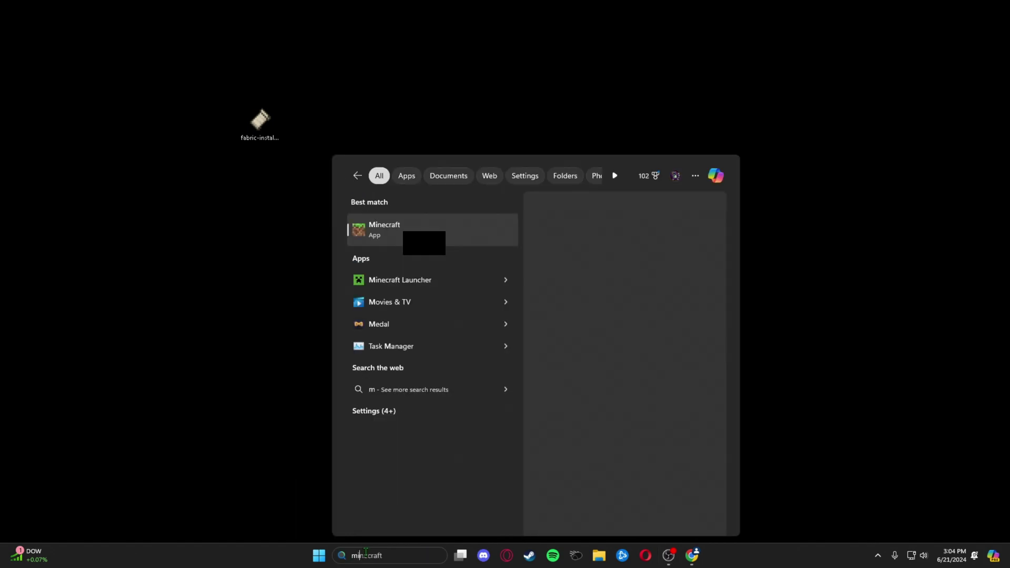
{"action": "key", "text": "Down"}
{"action": "key", "text": "Return"}
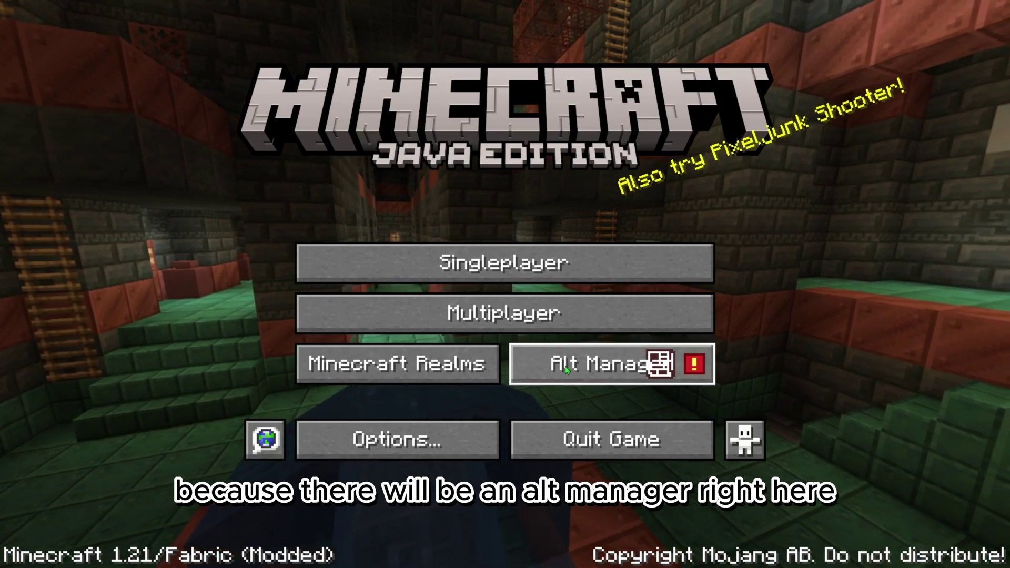
Load the singleplayer world, then open the chat and close it again.
{"action": "left_click", "coordinate": [500, 261]}
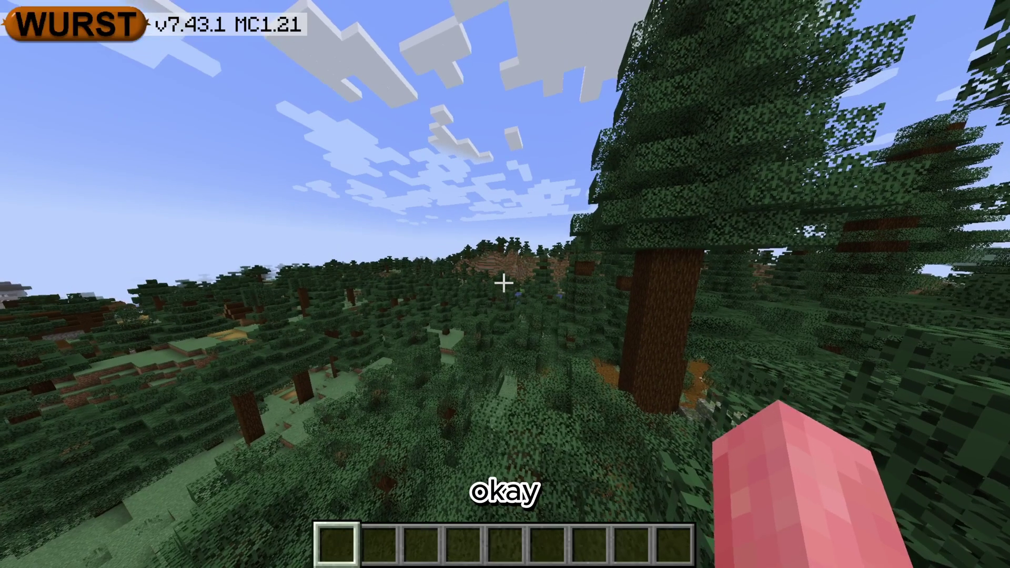
{"action": "key", "text": "t"}
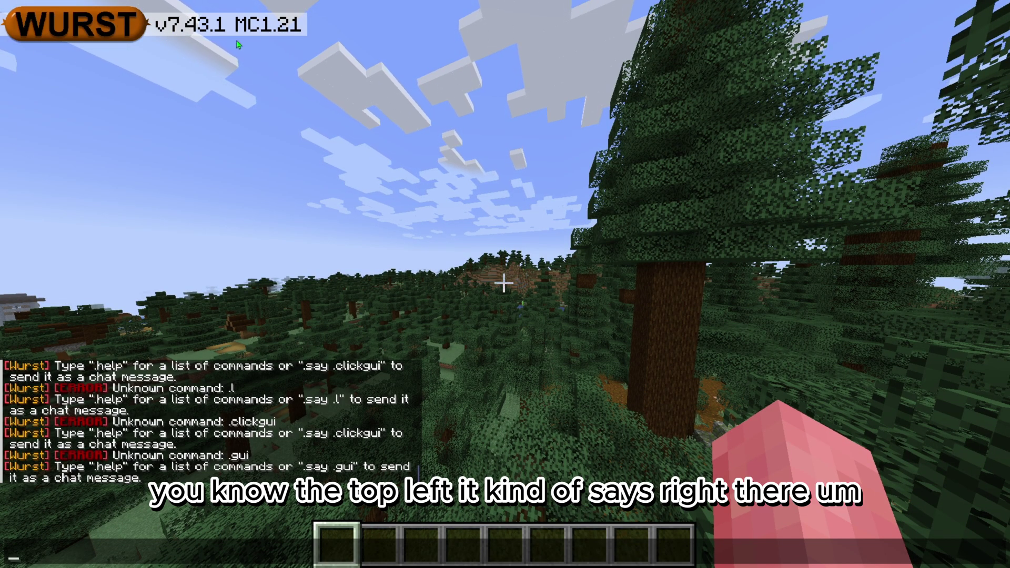
{"action": "key", "text": "Escape"}
Walk the player past the tree and pause to the game menu.
{"action": "key", "text": "w"}
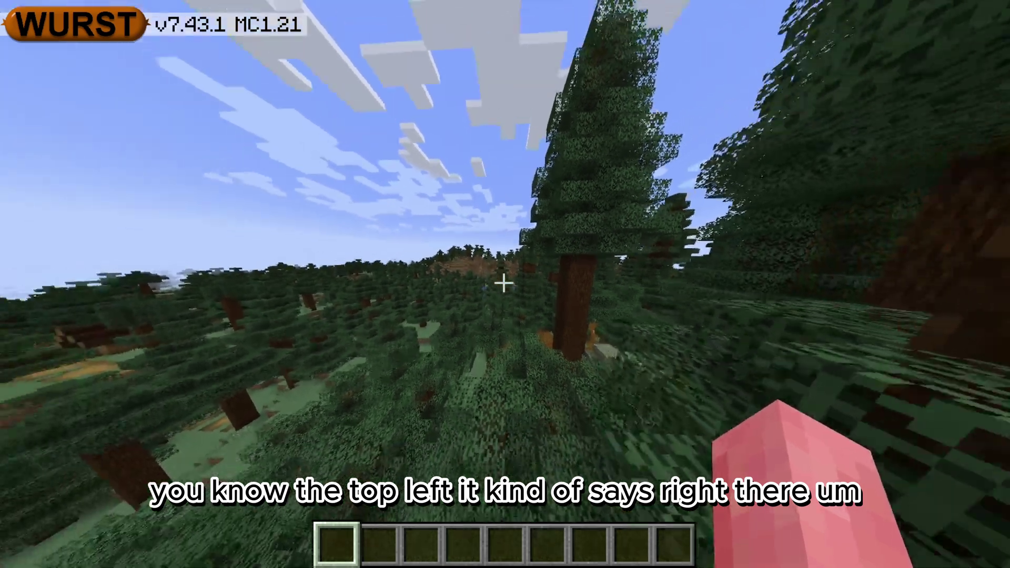
{"action": "key", "text": "w"}
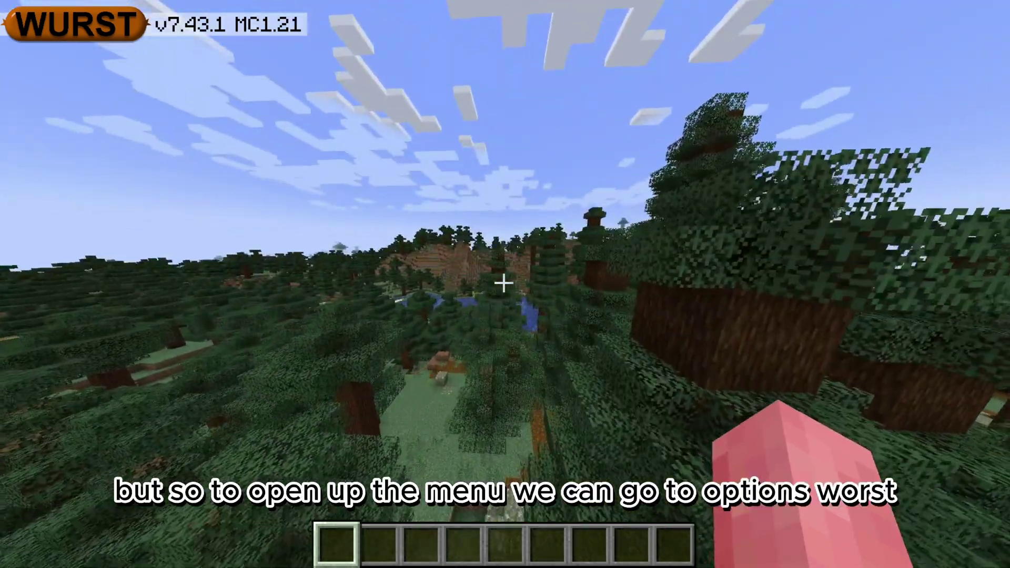
{"action": "key", "text": "Escape"}
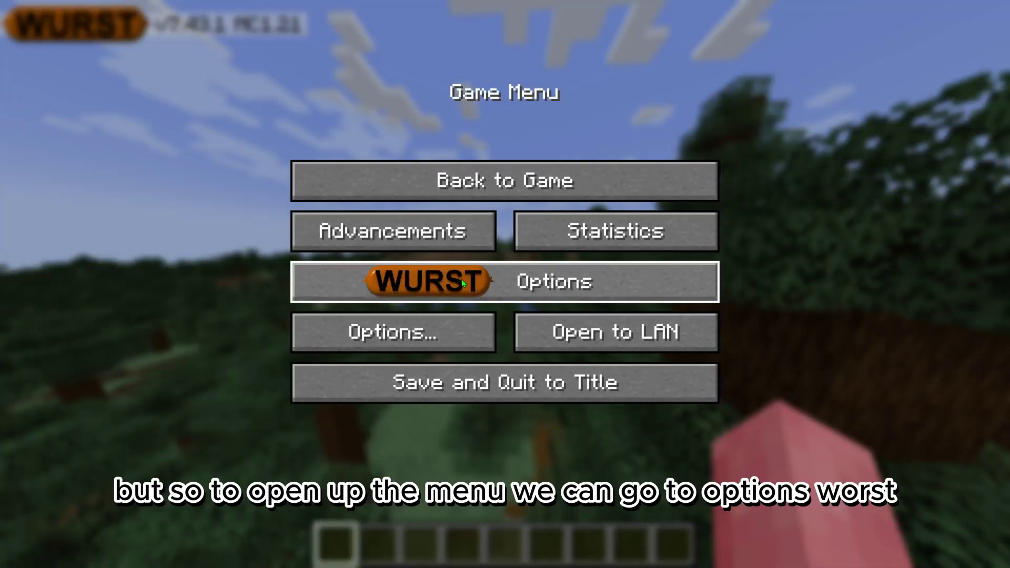
Browse Wurst Options and the 15-entry Keybind Manager, select the sneak keybind, then resume play.
{"action": "left_click", "coordinate": [506, 283]}
{"action": "left_click", "coordinate": [522, 193]}
{"action": "left_click_drag", "start_coordinate": [779, 166], "coordinate": [723, 399]}
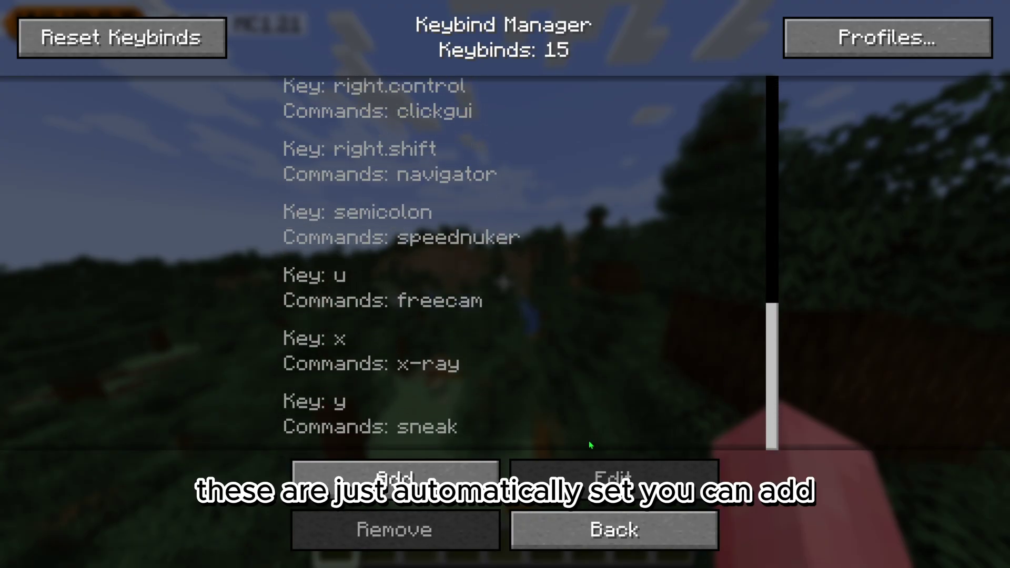
{"action": "left_click", "coordinate": [441, 432]}
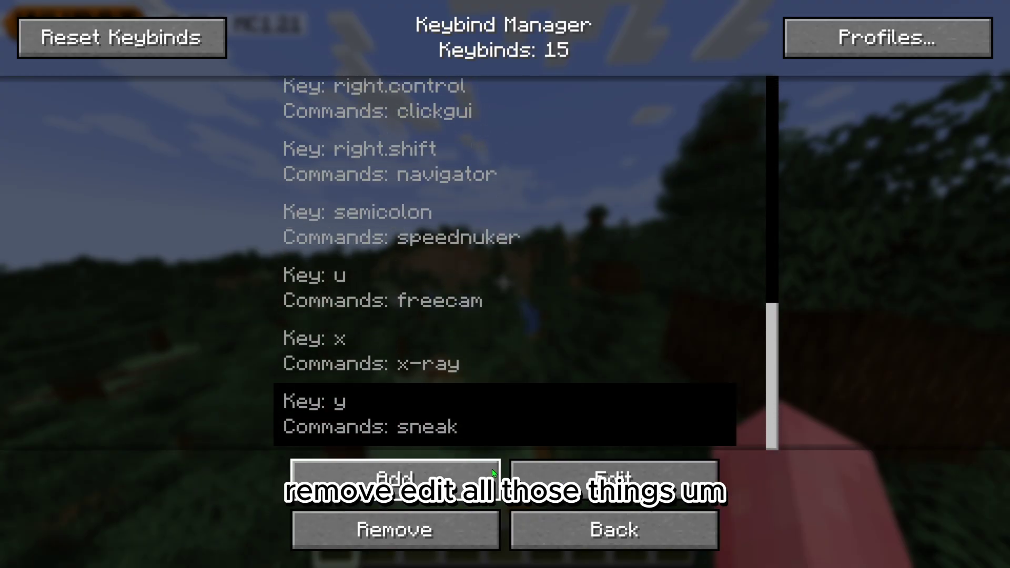
{"action": "key", "text": "Escape"}
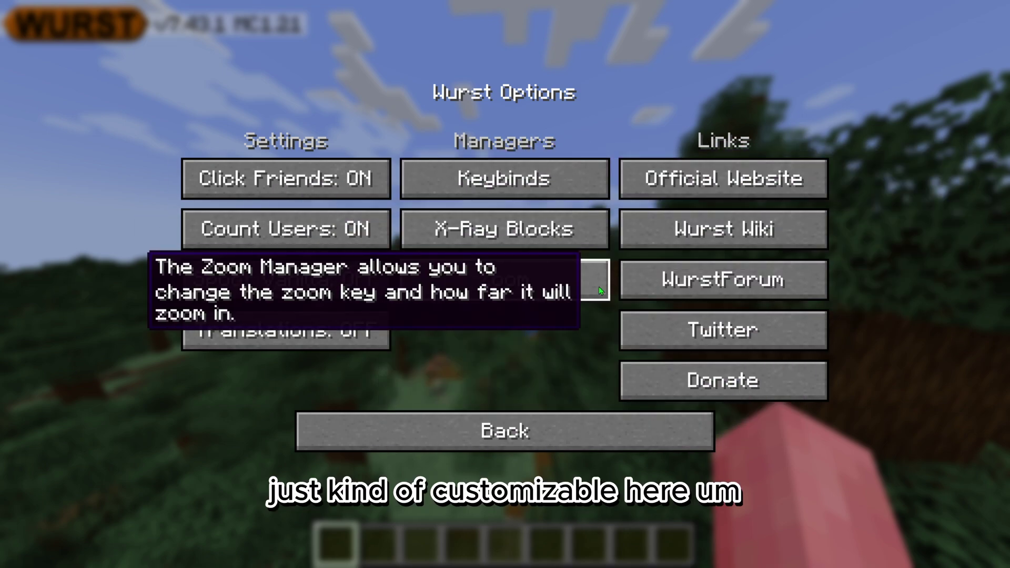
{"action": "key", "text": "Escape"}
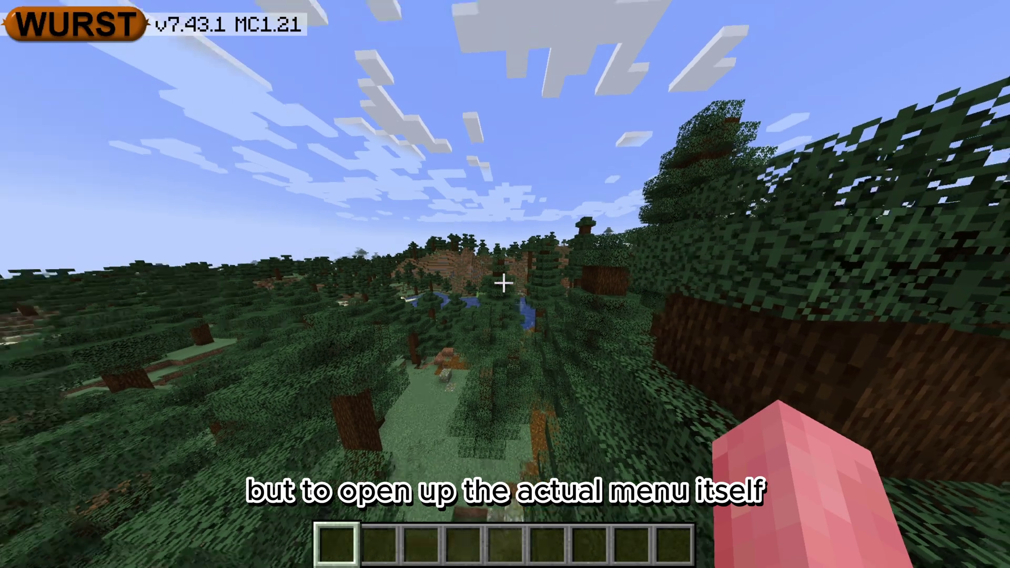
Enable Killaura through a Navigator search for 'kill' and review its settings.
{"action": "key", "text": "w"}
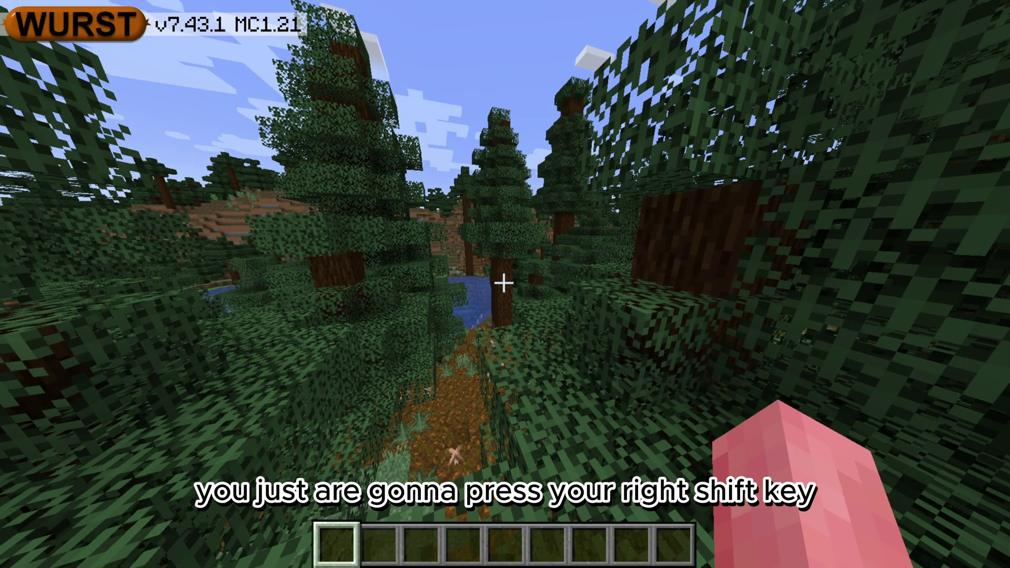
{"action": "key", "text": "Shift_R"}
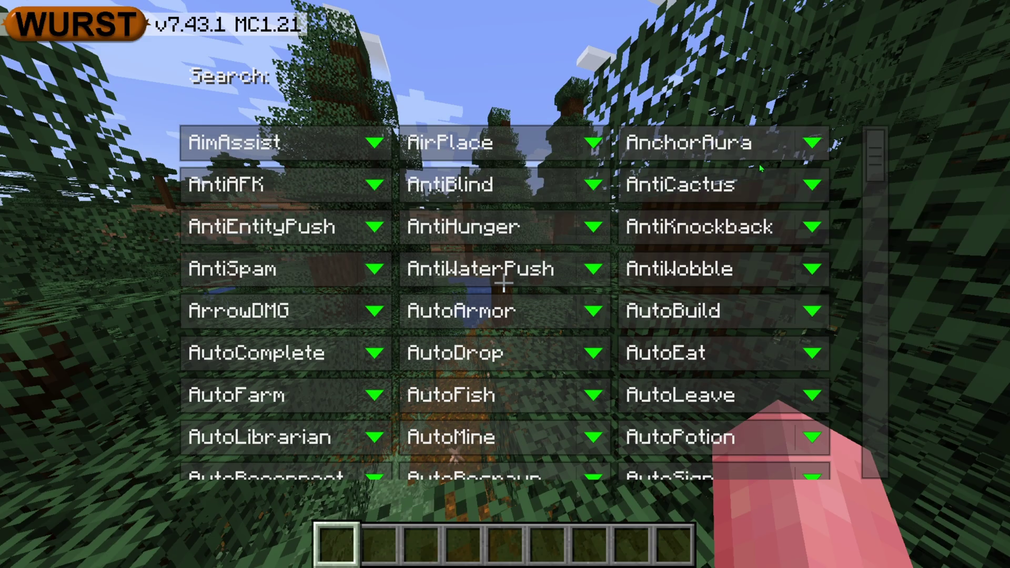
{"action": "mouse_move", "coordinate": [870, 161]}
{"action": "left_mouse_down"}
{"action": "mouse_move", "coordinate": [873, 424]}
{"action": "mouse_move", "coordinate": [873, 159]}
{"action": "left_mouse_up"}
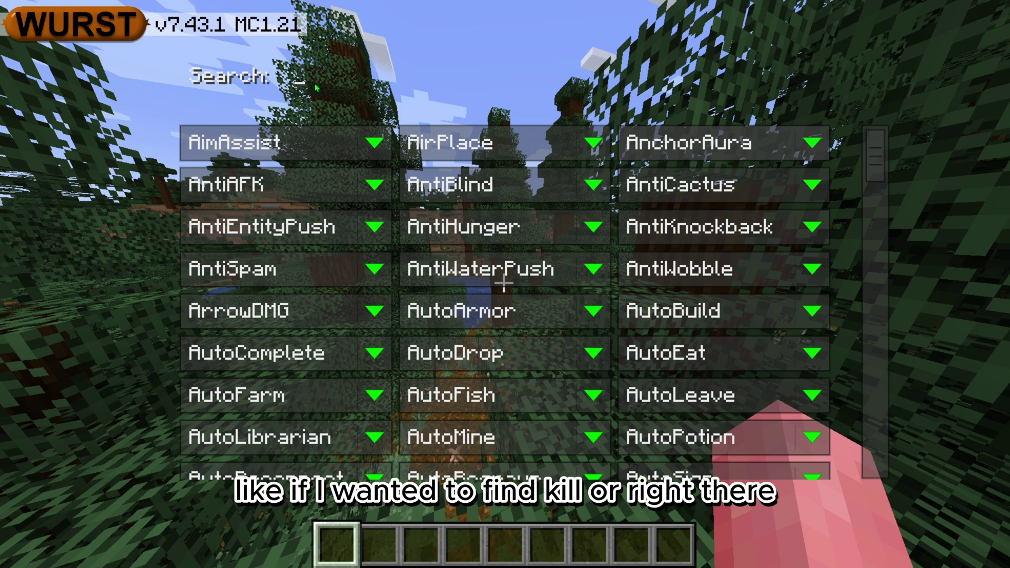
{"action": "type", "text": "kill"}
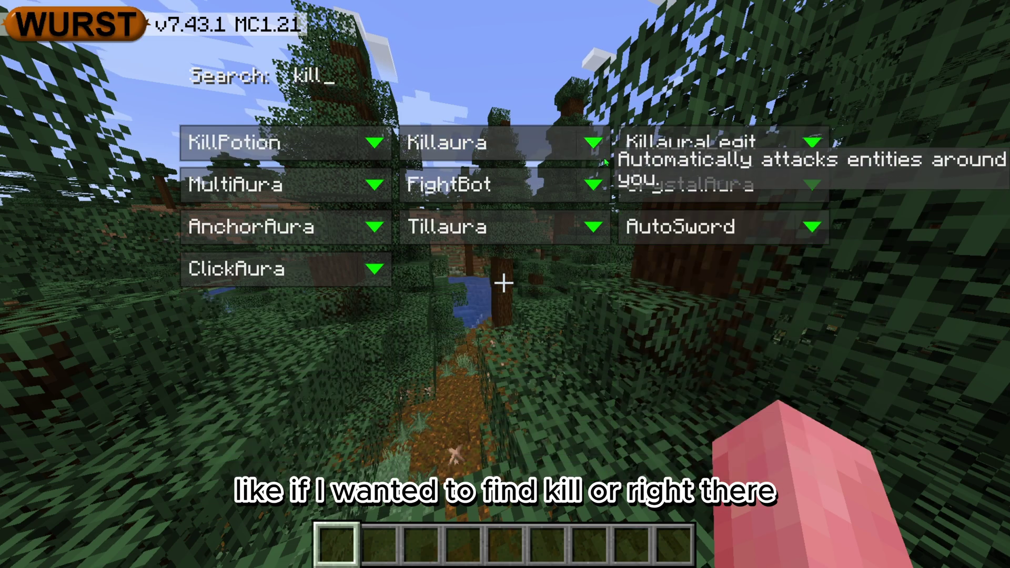
{"action": "left_click", "coordinate": [483, 153]}
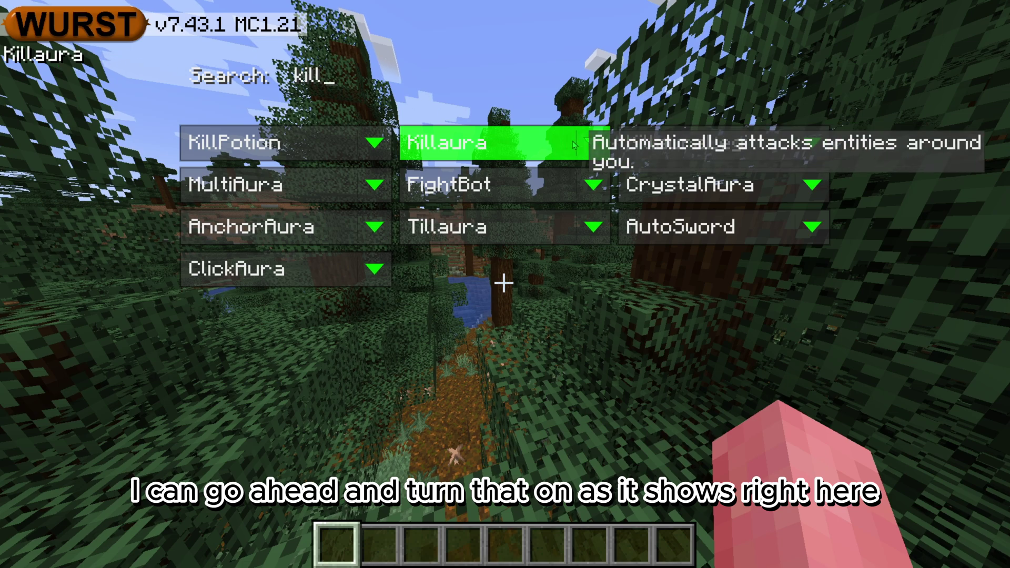
{"action": "left_click", "coordinate": [591, 150]}
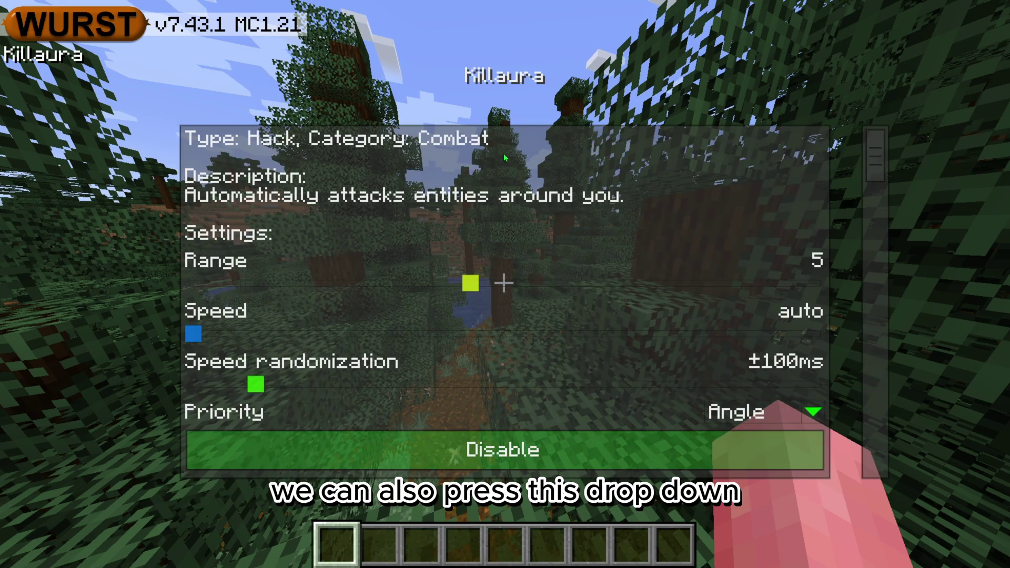
{"action": "scroll", "coordinate": [473, 294], "scroll_direction": "down", "scroll_amount": 2}
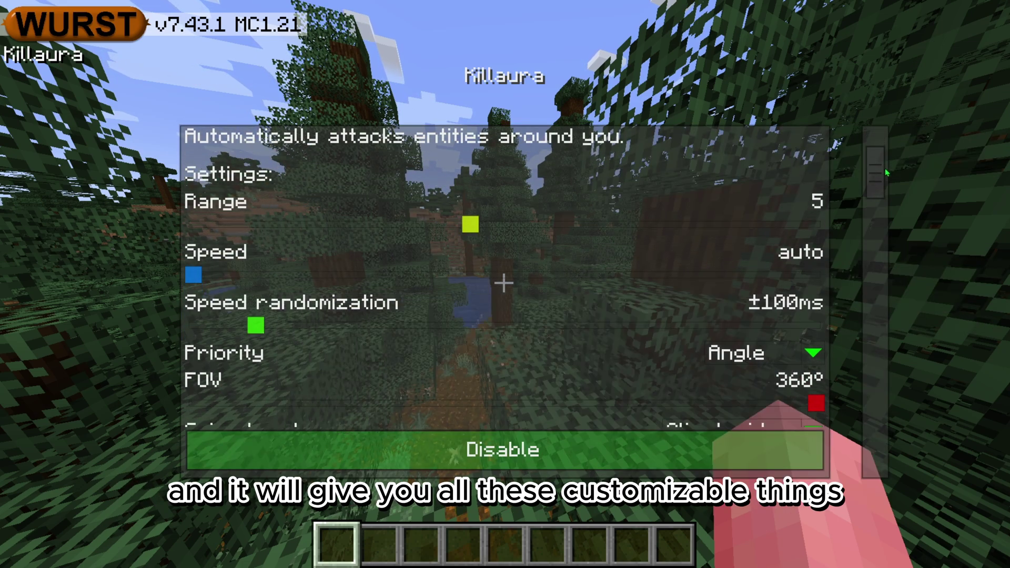
{"action": "scroll", "coordinate": [869, 227], "scroll_direction": "down", "scroll_amount": 5}
{"action": "left_click_drag", "start_coordinate": [869, 227], "coordinate": [870, 83]}
{"action": "key", "text": "Escape"}
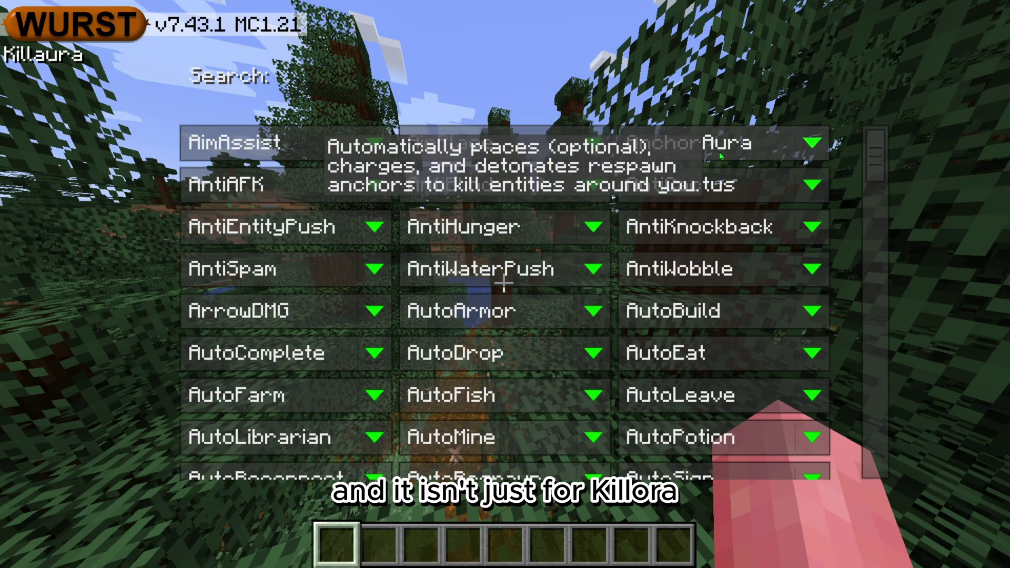
Enable AntiWaterPush, AntiWobble, AntiKnockback, AntiCactus, AnchorAura, AirPlace and AntiBlind, then resume play.
{"action": "left_click_drag", "start_coordinate": [888, 192], "coordinate": [847, 479]}
{"action": "scroll", "coordinate": [684, 369], "scroll_direction": "up", "scroll_amount": 20}
{"action": "left_click", "coordinate": [526, 268]}
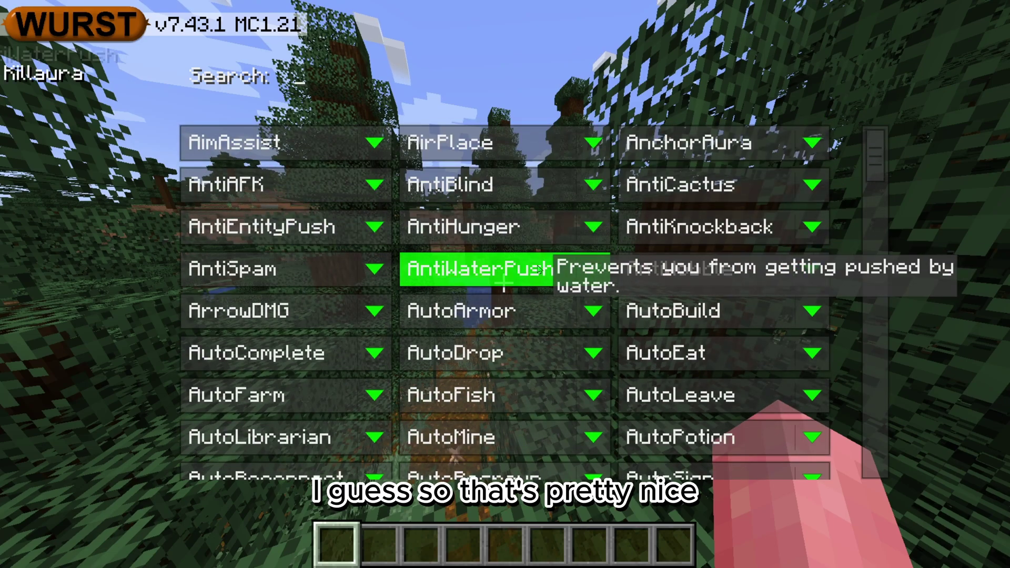
{"action": "left_click", "coordinate": [708, 269]}
{"action": "left_click", "coordinate": [705, 227]}
{"action": "left_click", "coordinate": [700, 185]}
{"action": "left_click", "coordinate": [694, 143]}
{"action": "left_click", "coordinate": [505, 143]}
{"action": "left_click", "coordinate": [513, 185]}
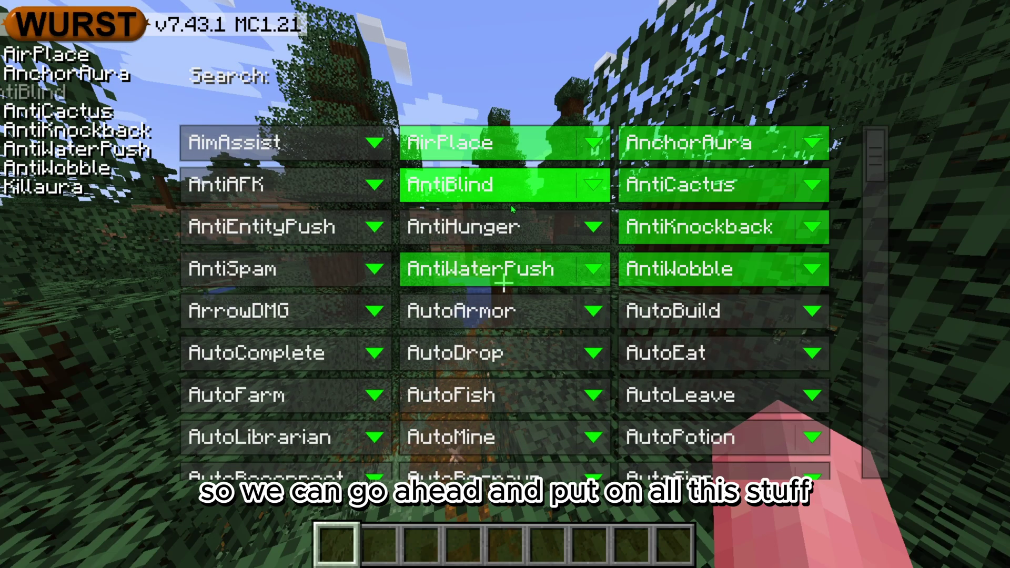
{"action": "key", "text": "Escape"}
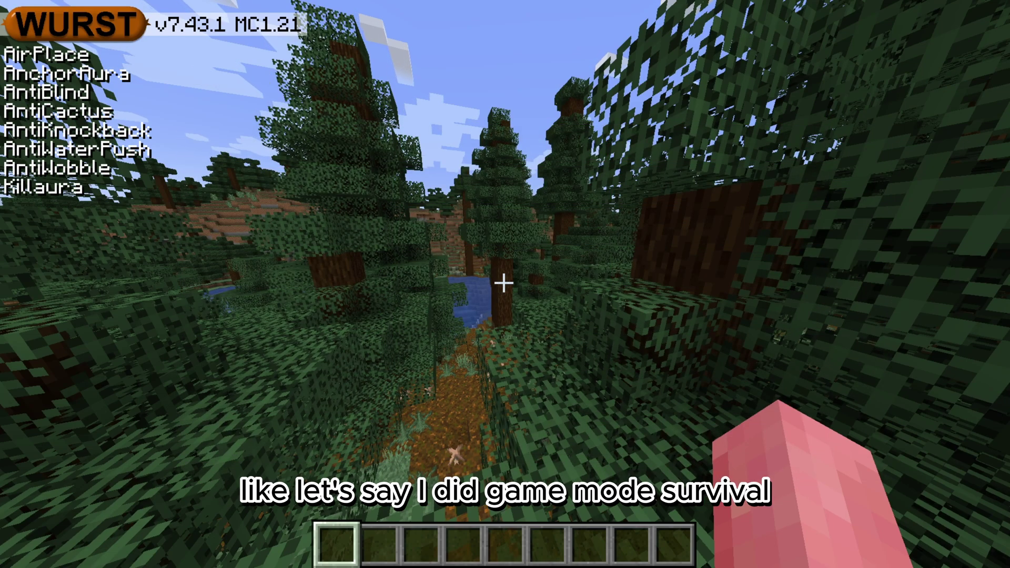
Switch the game mode to Survival with /gamemode survival.
{"action": "key", "text": "slash"}
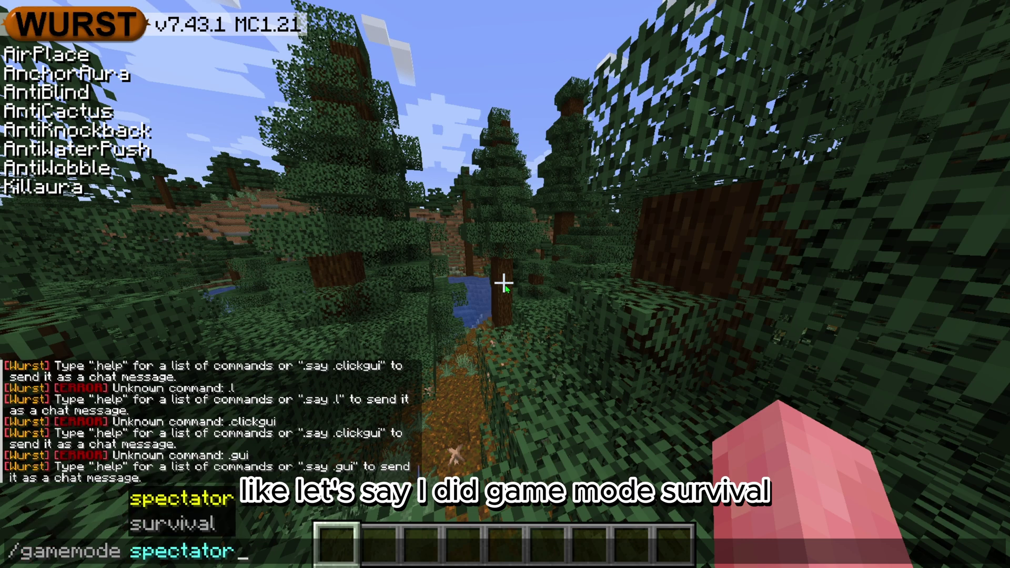
{"action": "key", "text": "Tab"}
{"action": "key", "text": "Return"}
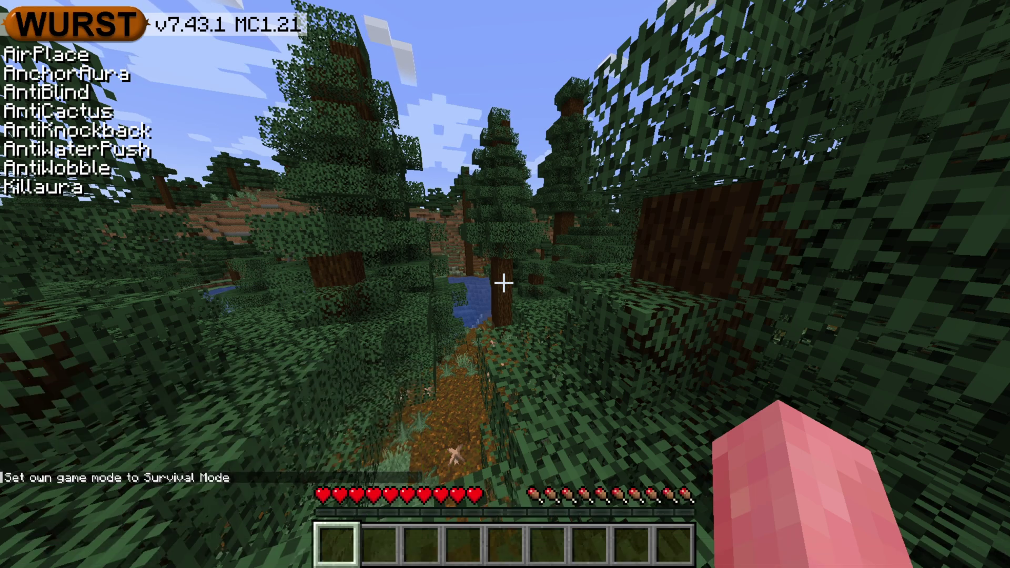
Enable the Flight hack via a Navigator search for 'fly' and rise into the air.
{"action": "key", "text": "period"}
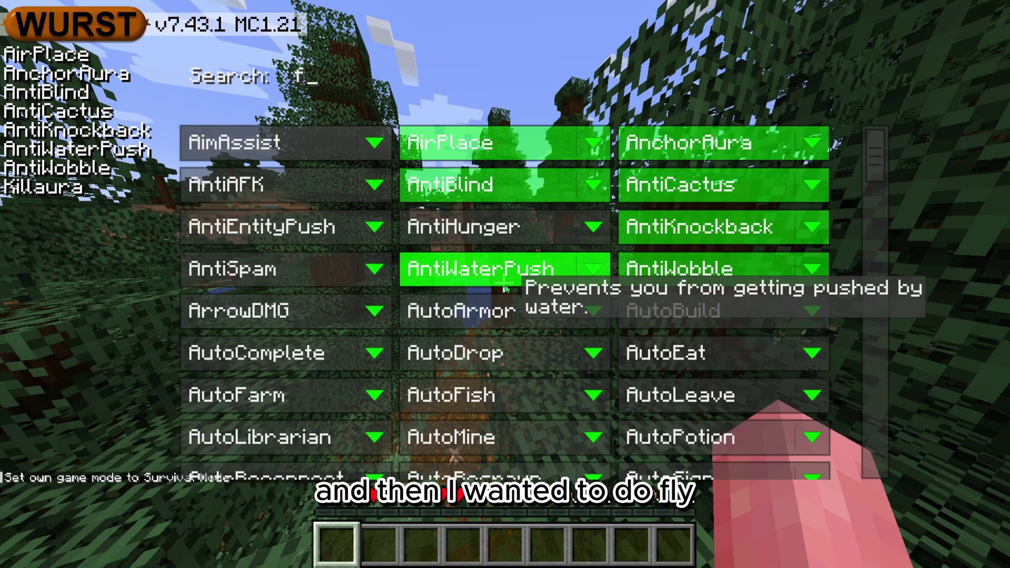
{"action": "type", "text": "fly"}
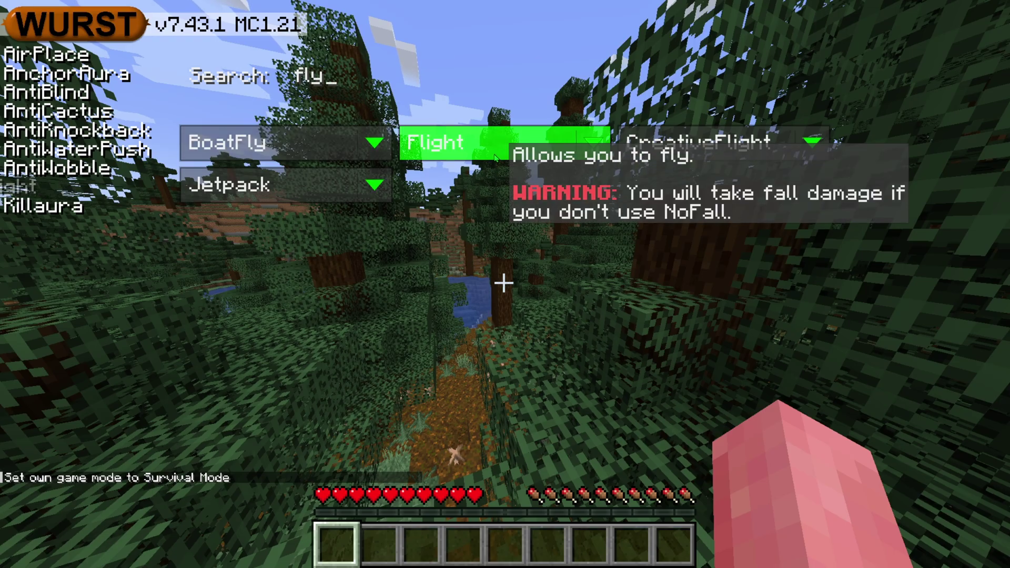
{"action": "key", "text": "Escape"}
{"action": "key", "text": "space"}
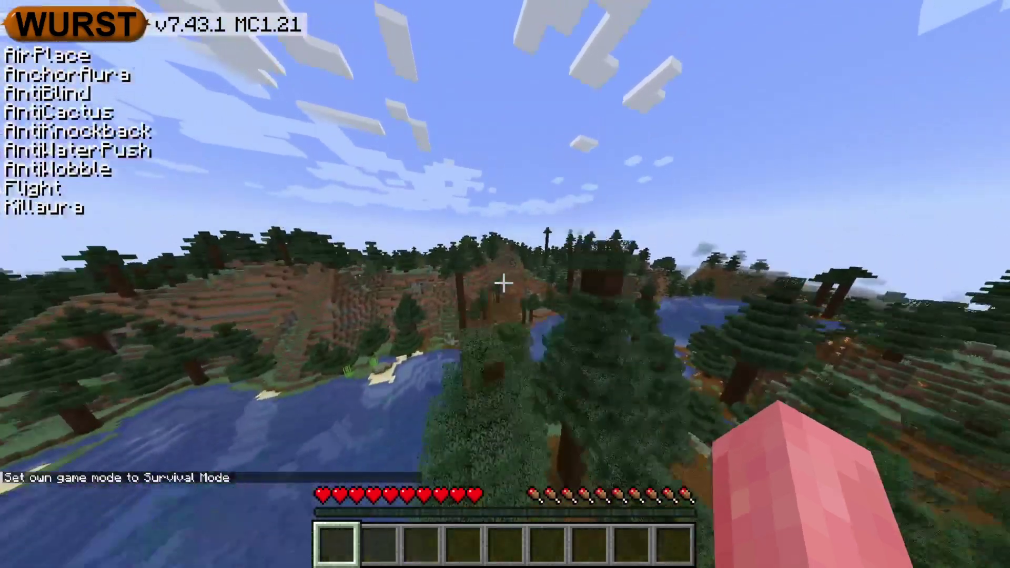
Fly forward over the forest and river, dip to tree level, then climb high above the hills.
{"action": "key", "text": "w"}
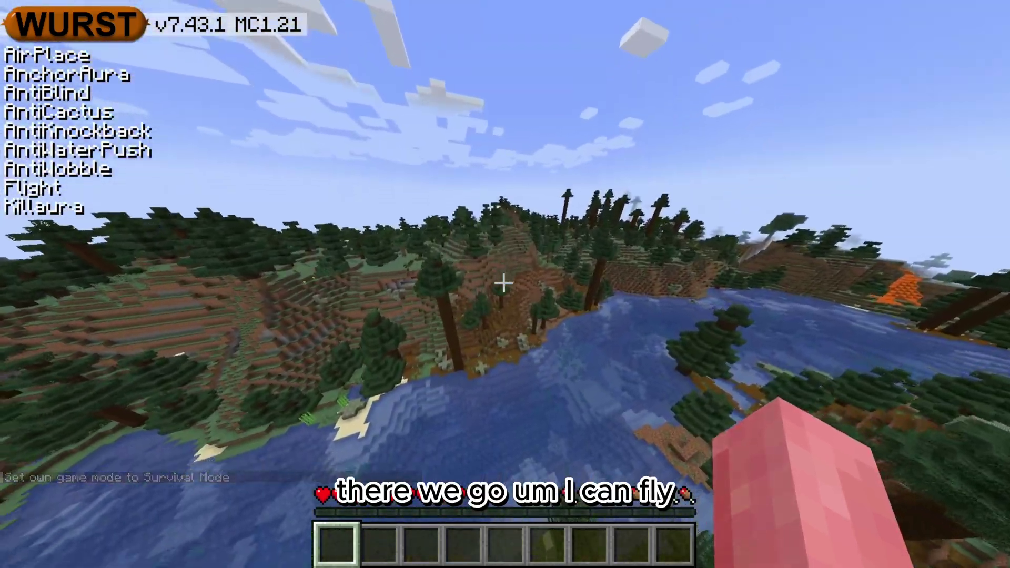
{"action": "key", "text": "shift"}
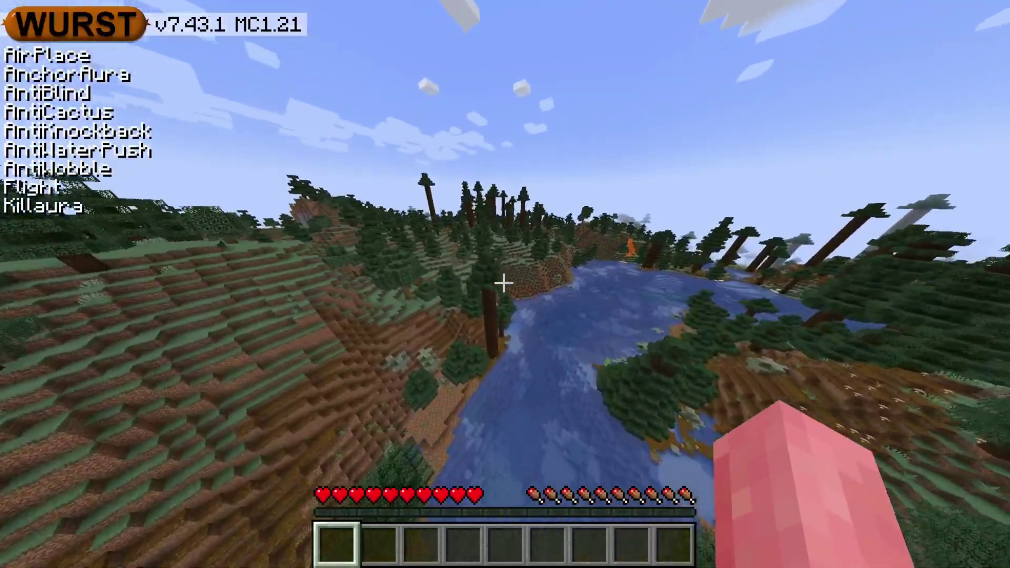
{"action": "key", "text": "w"}
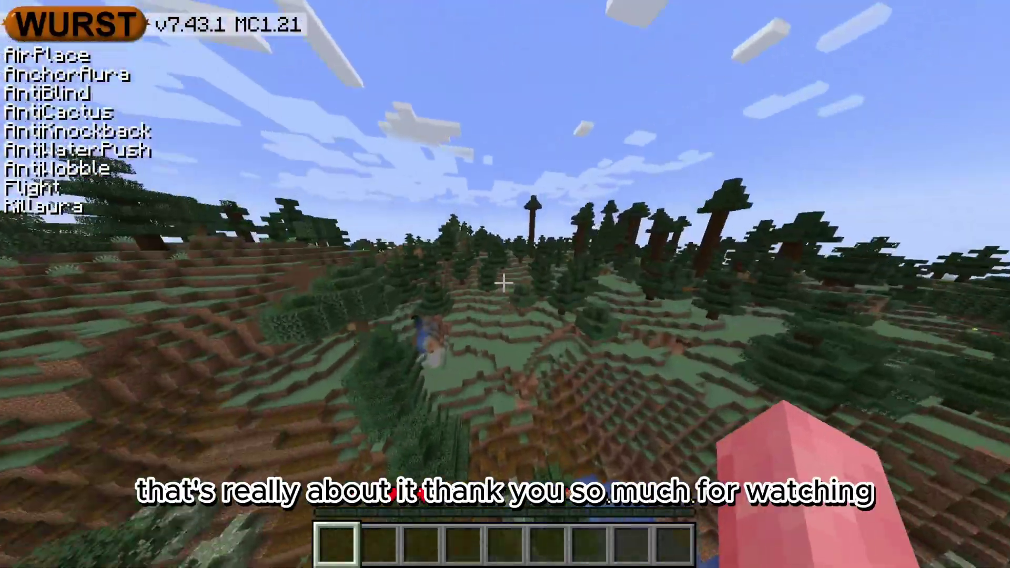
{"action": "key", "text": "w"}
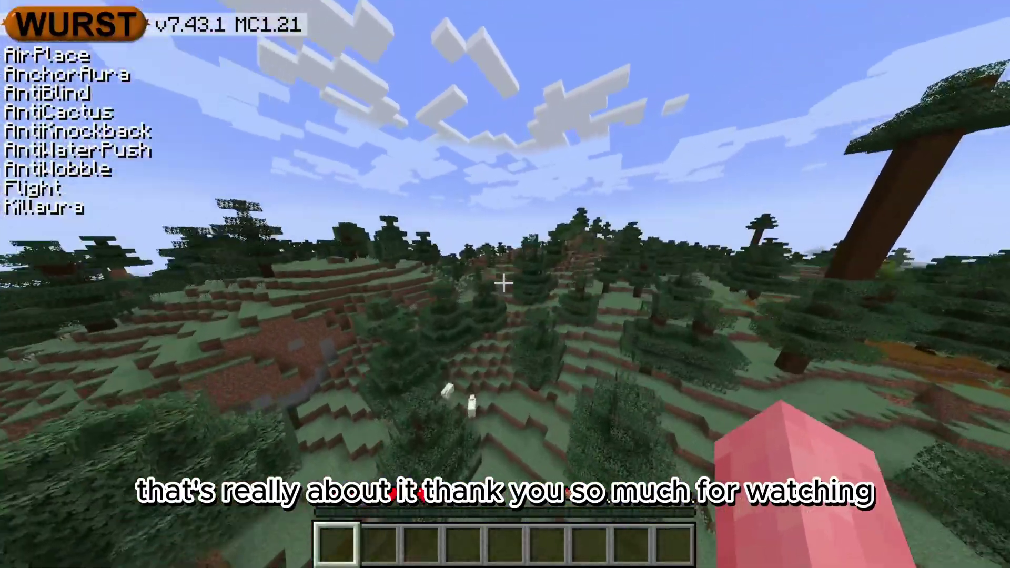
{"action": "key", "text": "space"}
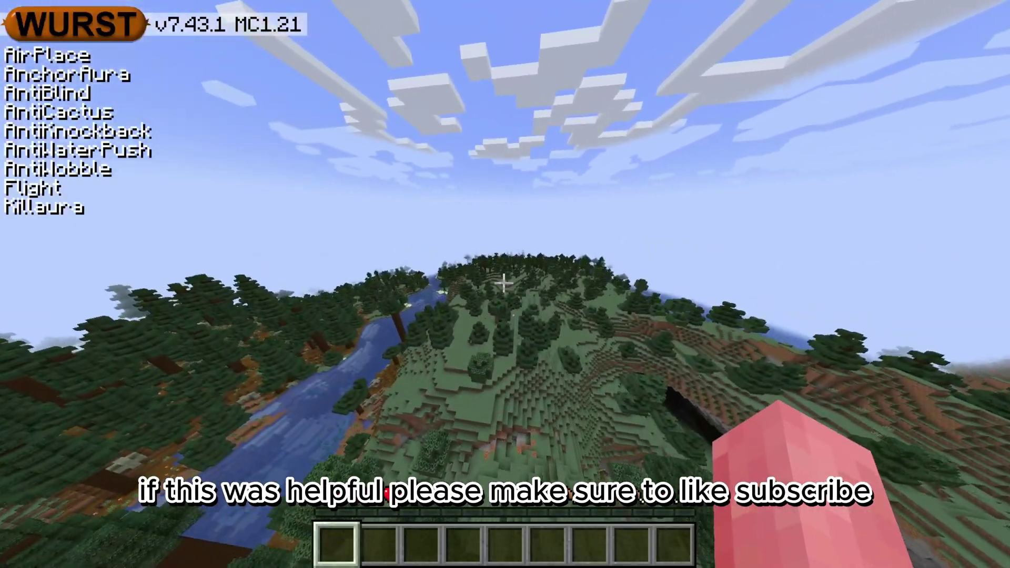